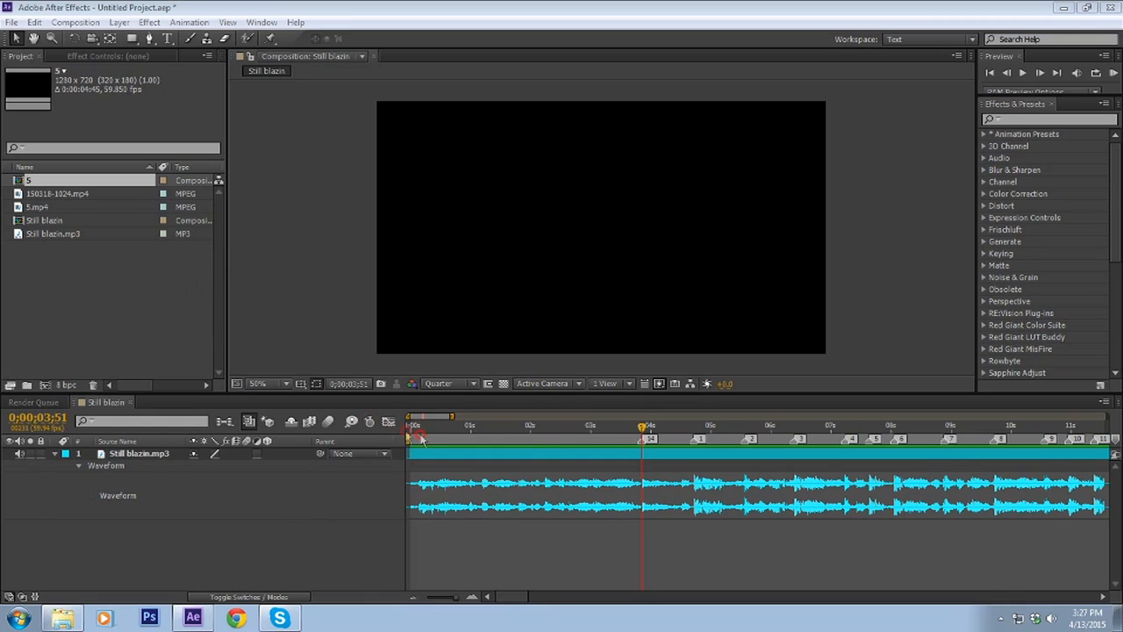
Place composition 5 above the audio layer in the Still blazin timeline, starting at 0;00;03;51.
click(542, 427)
drag(623, 443, 645, 448)
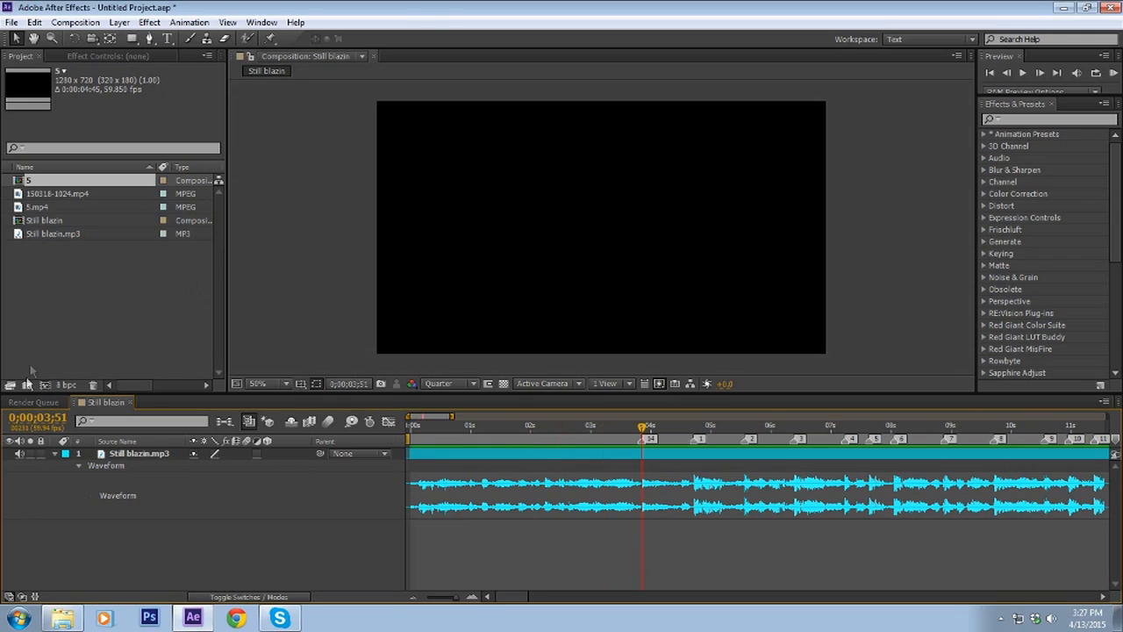
click(68, 313)
drag(43, 180, 120, 455)
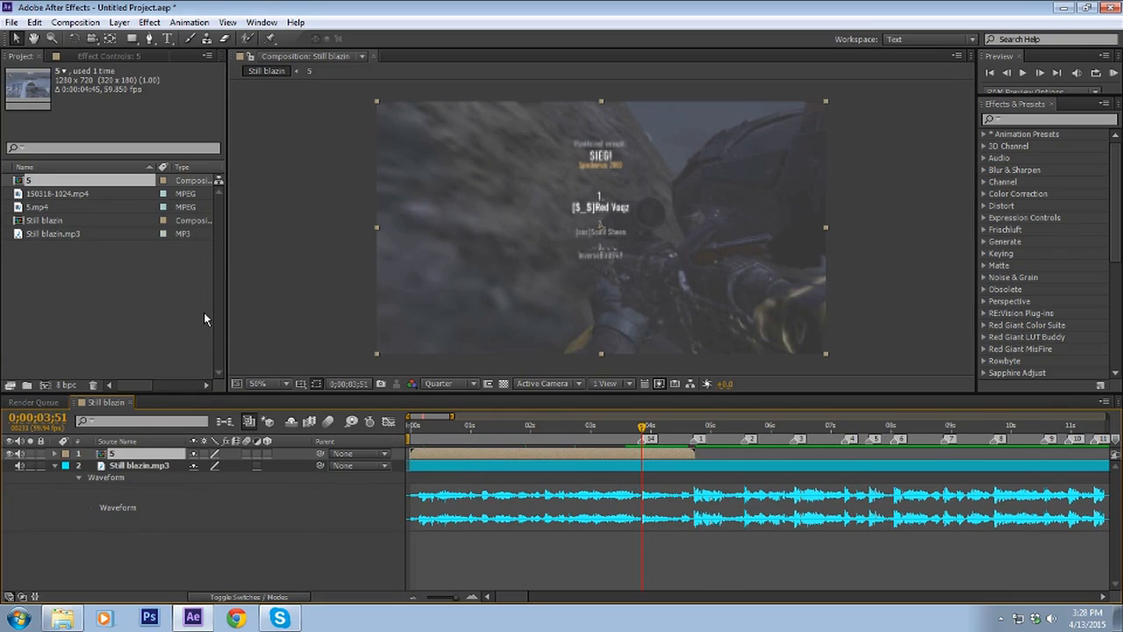
key(bracketleft)
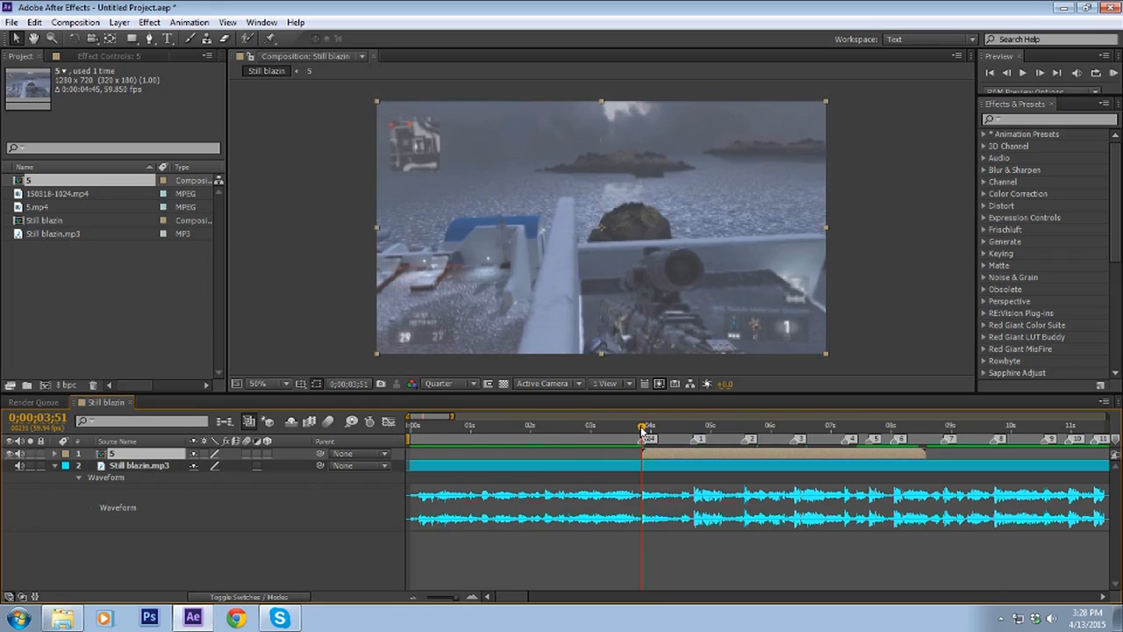
Set layer 5's frame blending to Pixel Motion and enable time remapping on it.
right_click(658, 453)
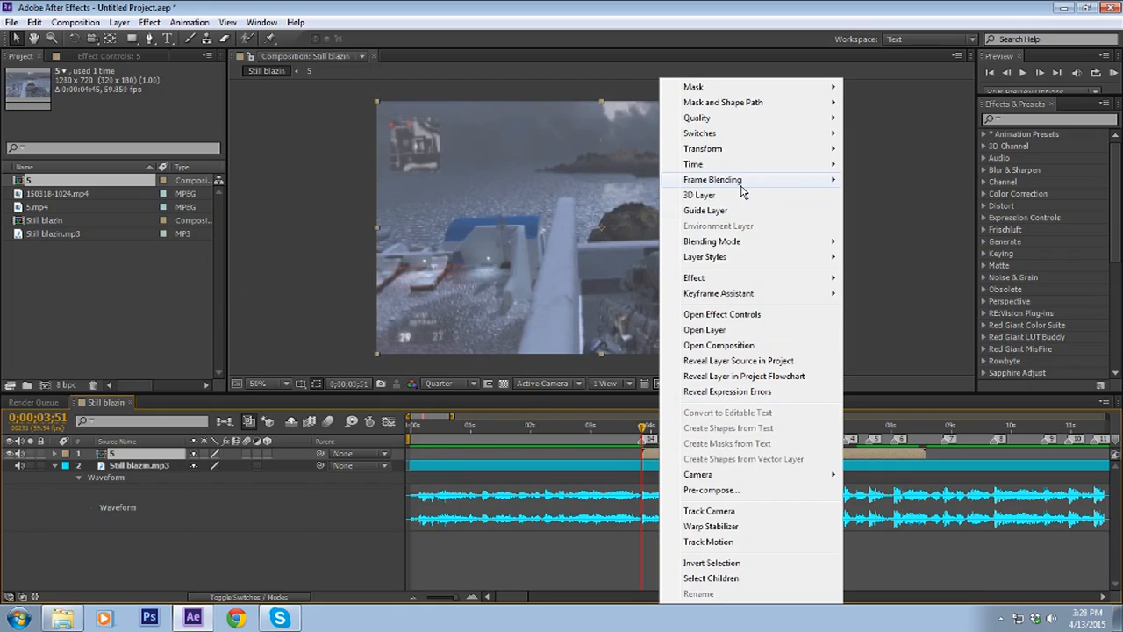
mouse_move(831, 180)
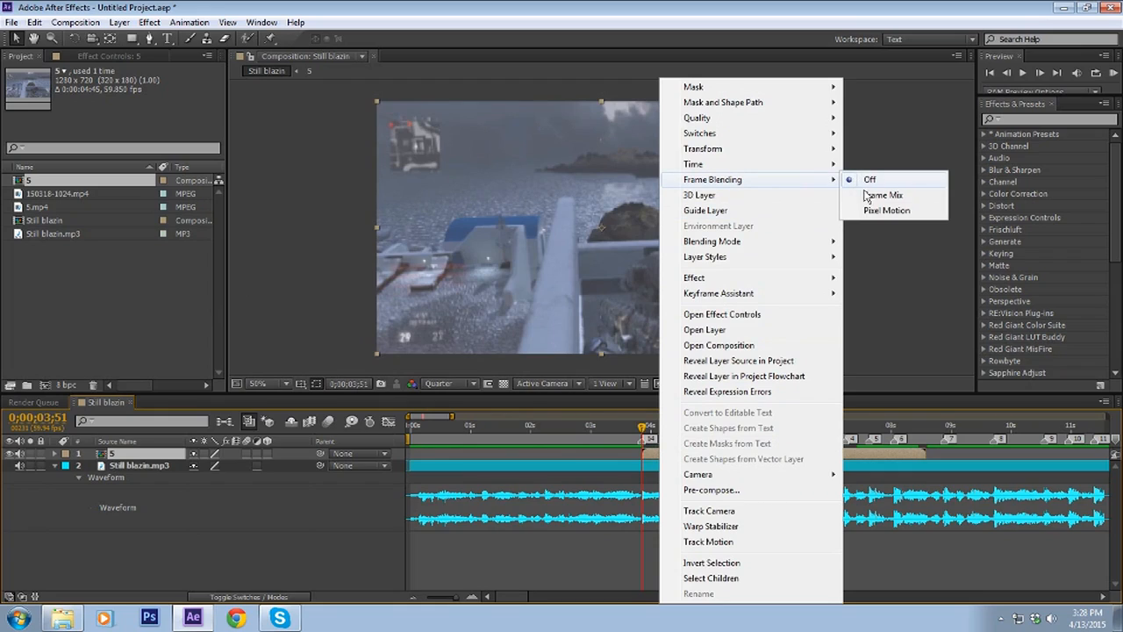
click(878, 212)
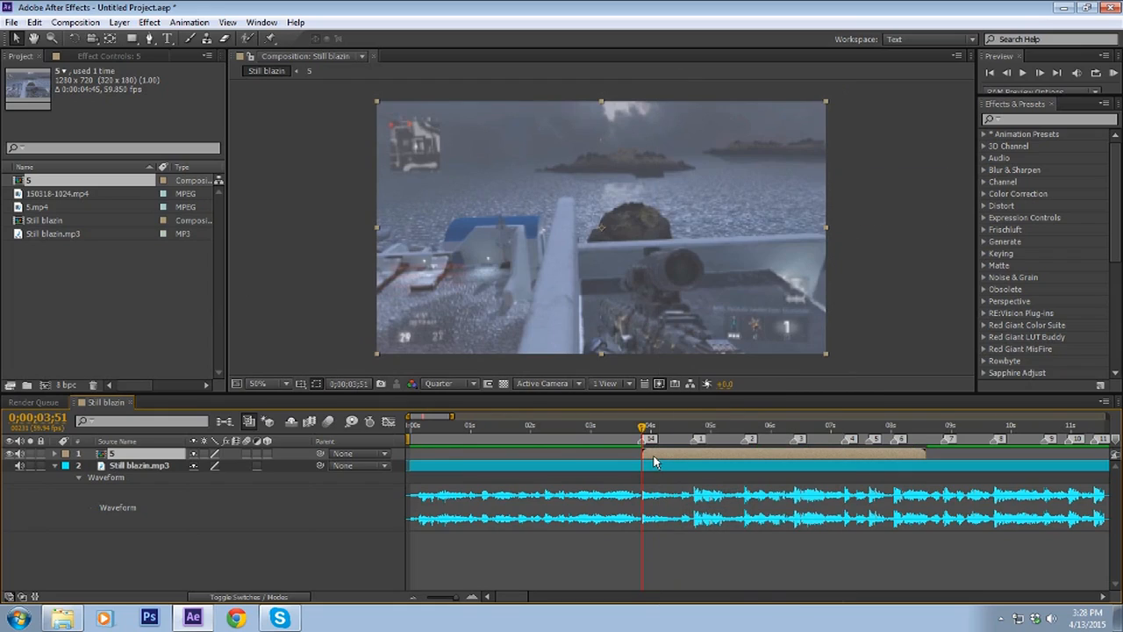
right_click(654, 453)
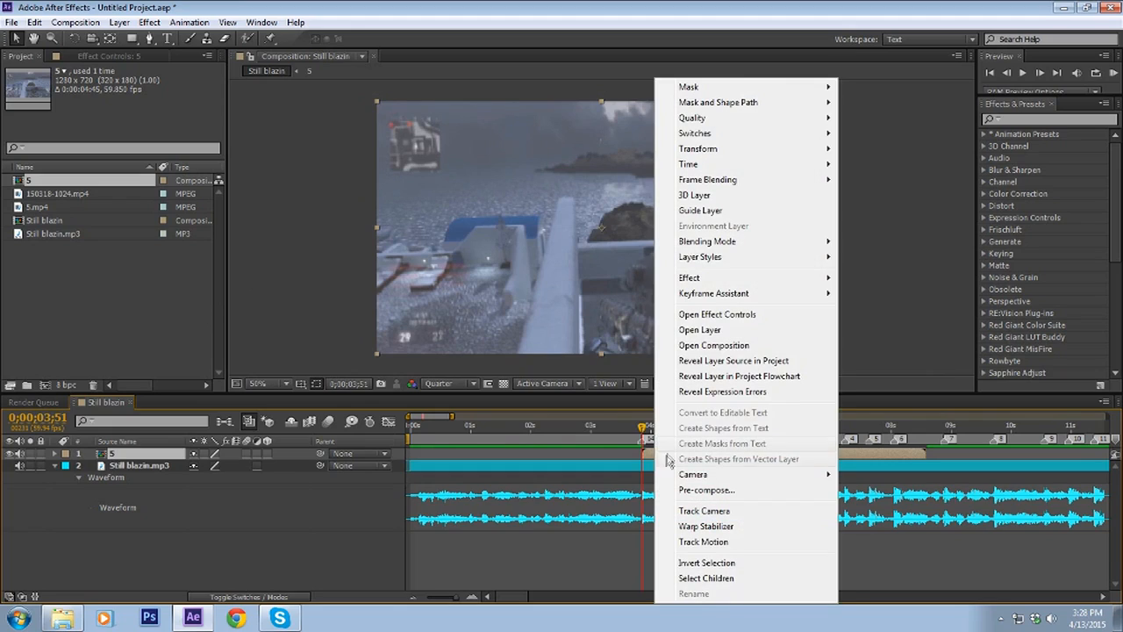
mouse_move(729, 184)
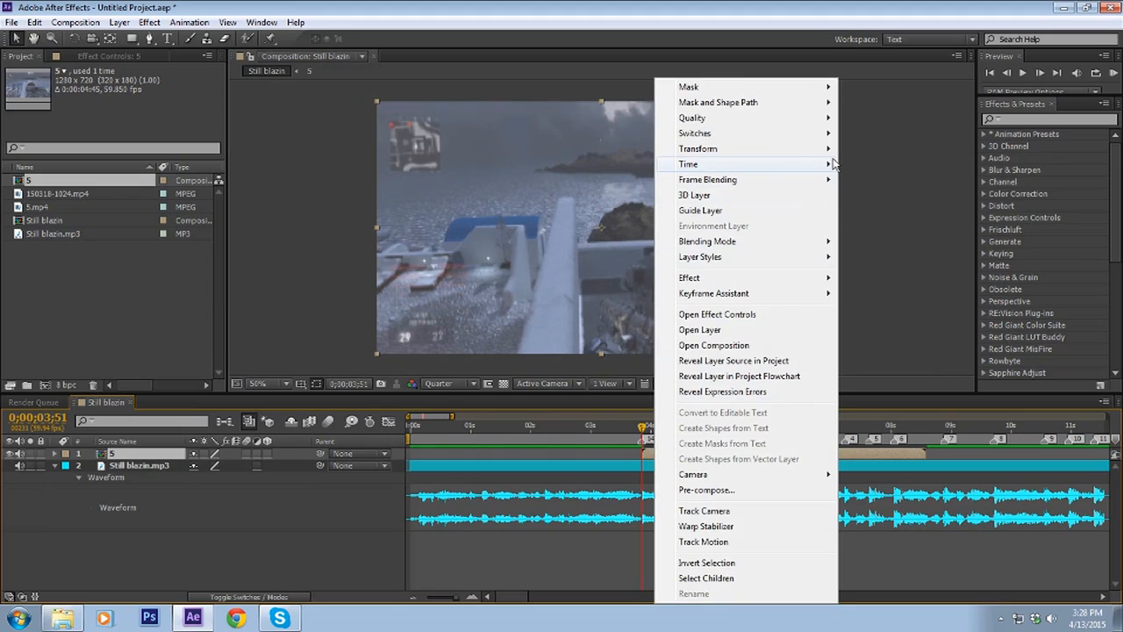
click(859, 165)
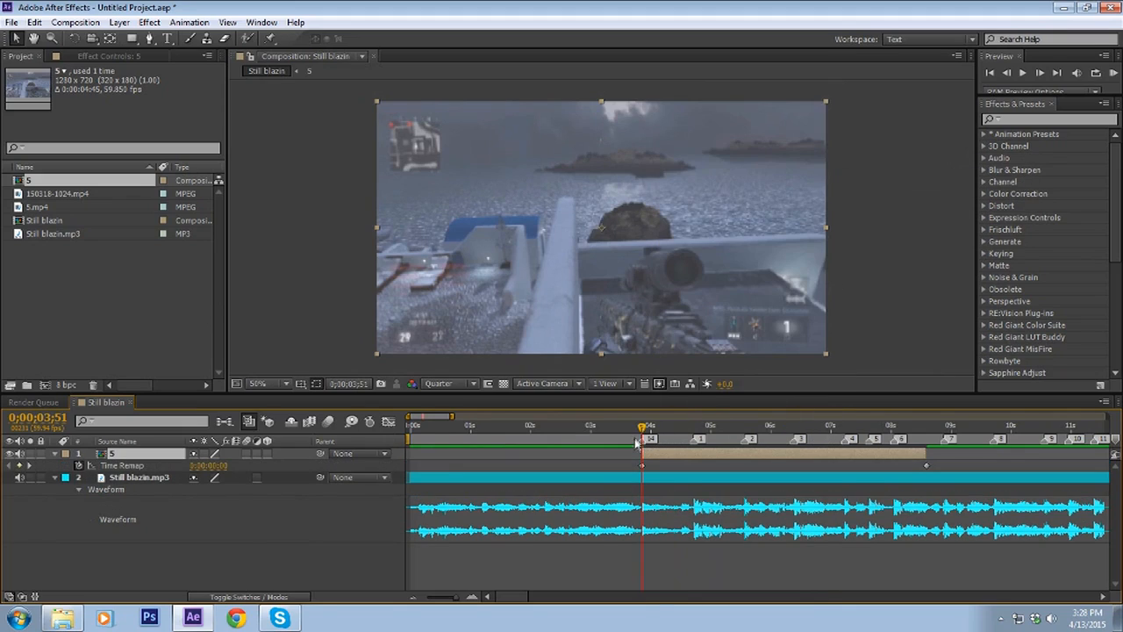
mouse_move(645, 437)
mouse_down()
mouse_move(698, 430)
mouse_move(643, 428)
mouse_up()
drag(641, 430, 762, 463)
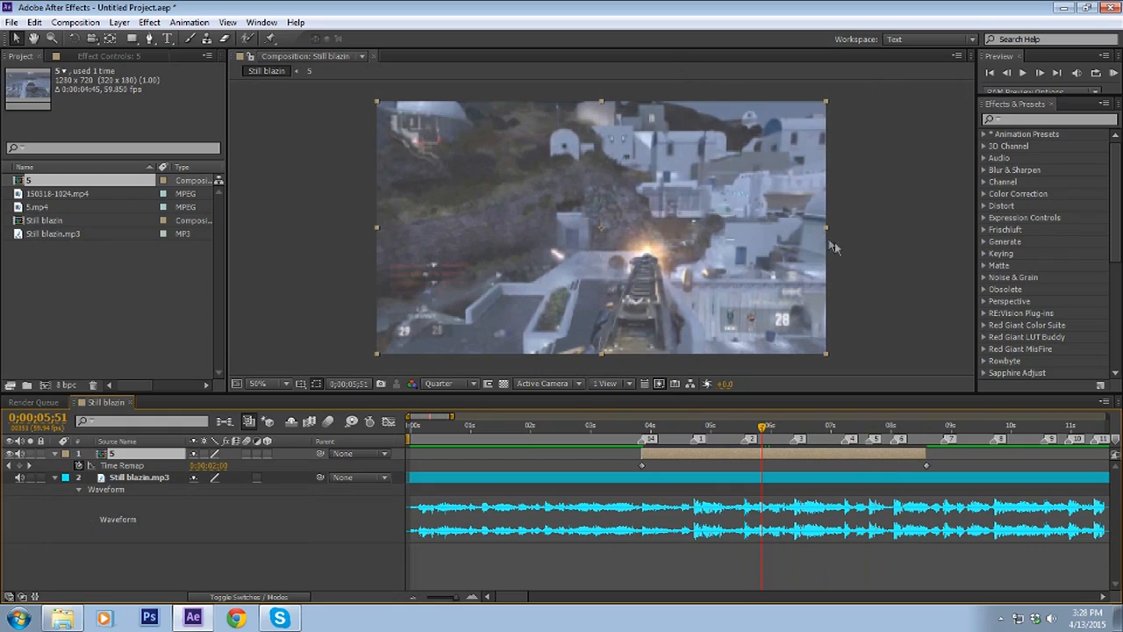
drag(761, 427, 645, 440)
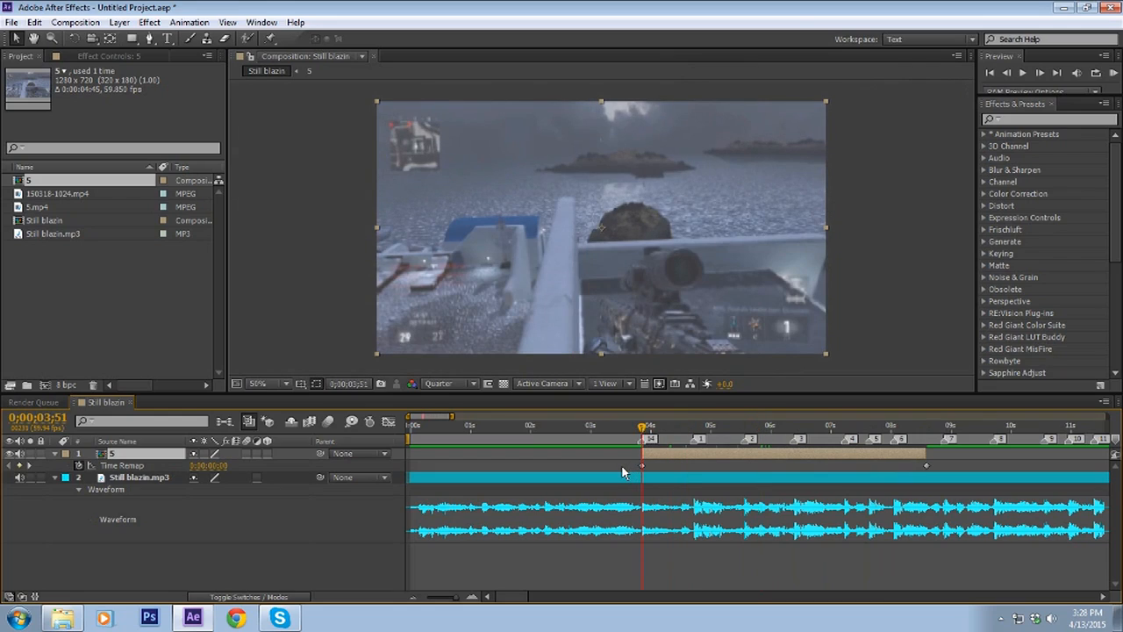
click(622, 473)
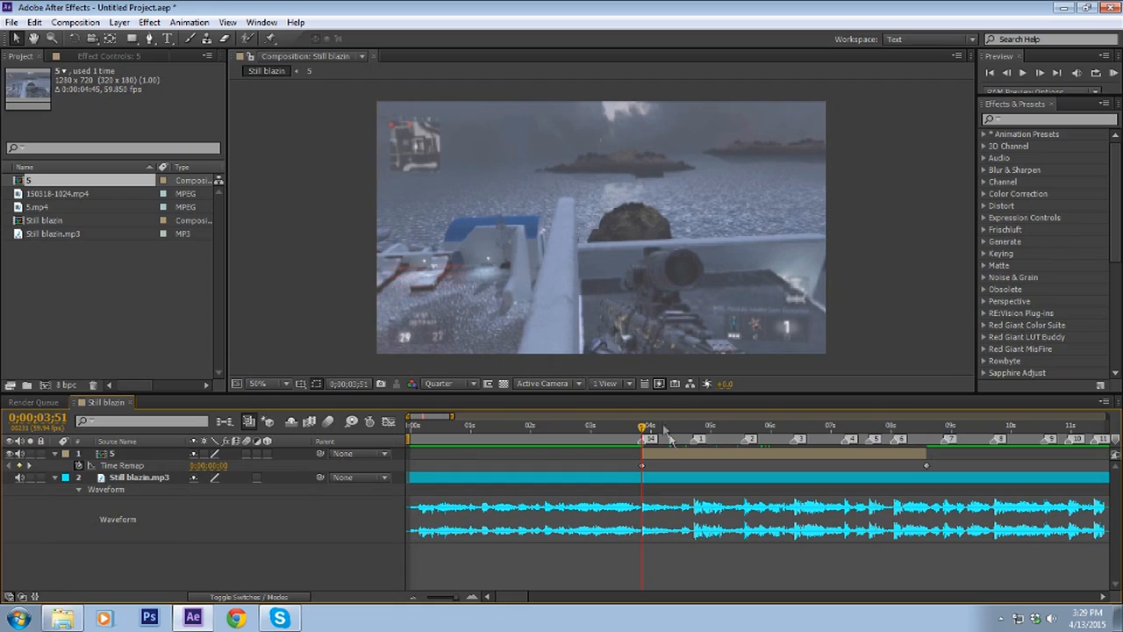
Add a Time Remap keyframe to layer 5 at 0;00;04;38, just before marker 1.
drag(645, 427, 648, 435)
drag(645, 429, 689, 450)
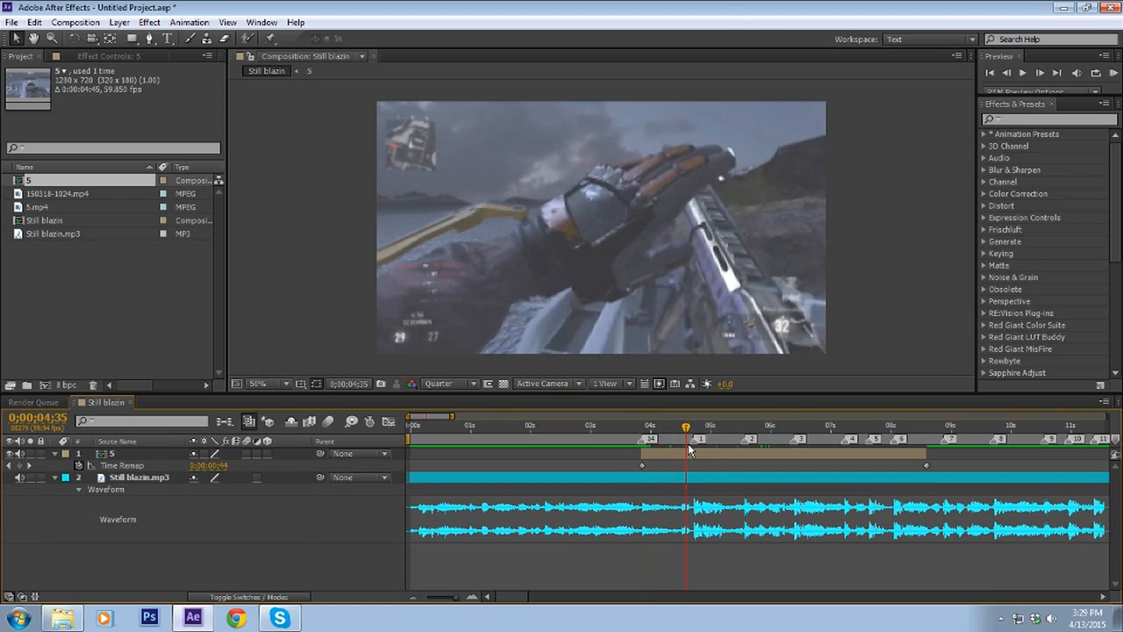
click(1038, 73)
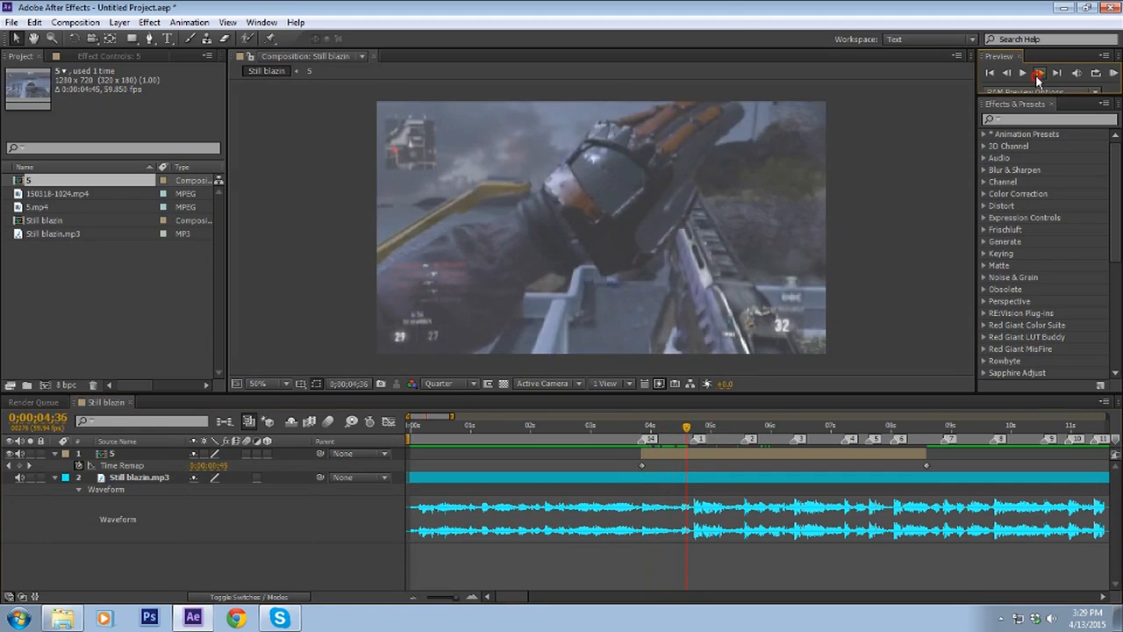
click(1038, 75)
click(1038, 74)
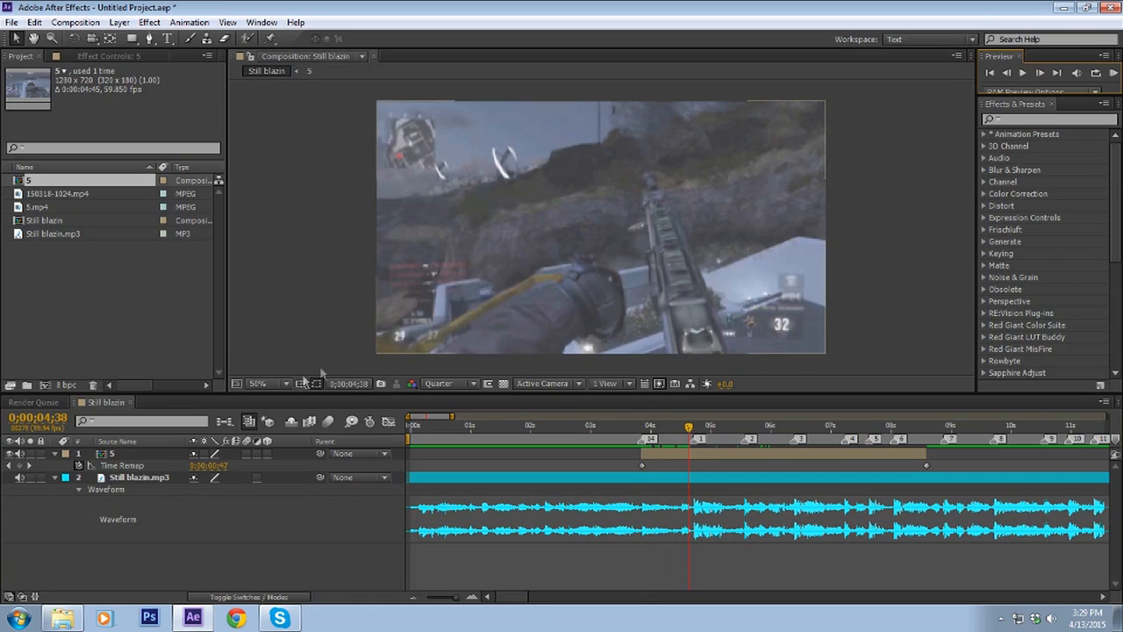
click(20, 466)
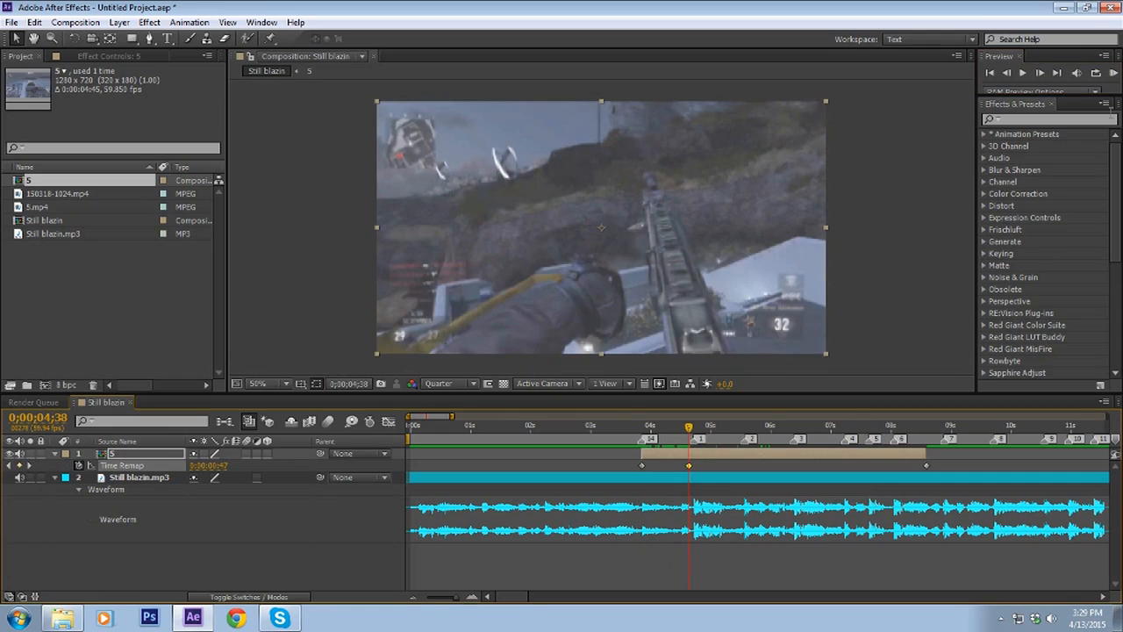
Add another Time Remap keyframe to layer 5 seven frames earlier, at 0;00;04;31.
click(1007, 74)
click(1007, 73)
click(1007, 74)
click(1007, 74)
click(1008, 73)
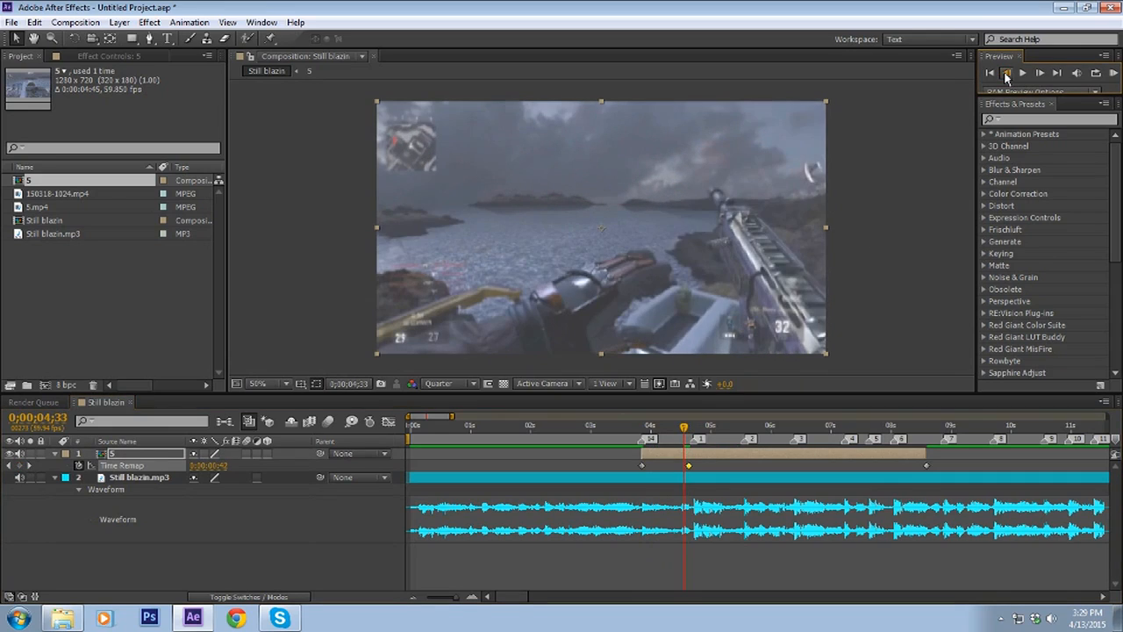
click(1007, 74)
click(1007, 74)
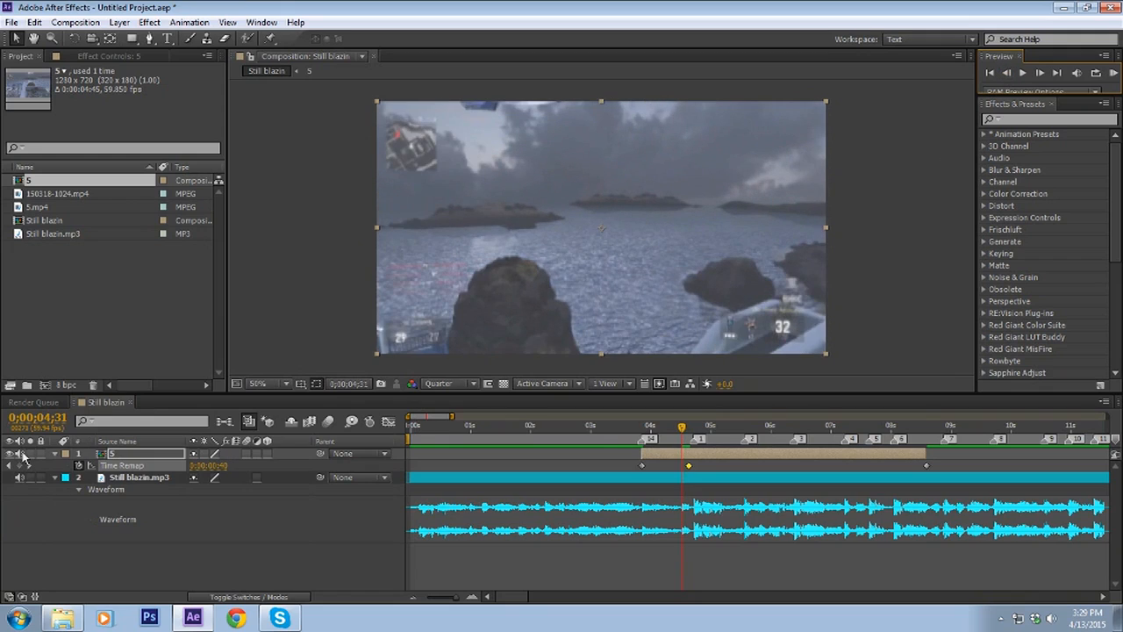
click(19, 465)
Add a Time Remap keyframe to layer 5 at 0;00;05;09 and move it to marker 2.
drag(683, 430, 715, 441)
click(1037, 75)
click(1038, 75)
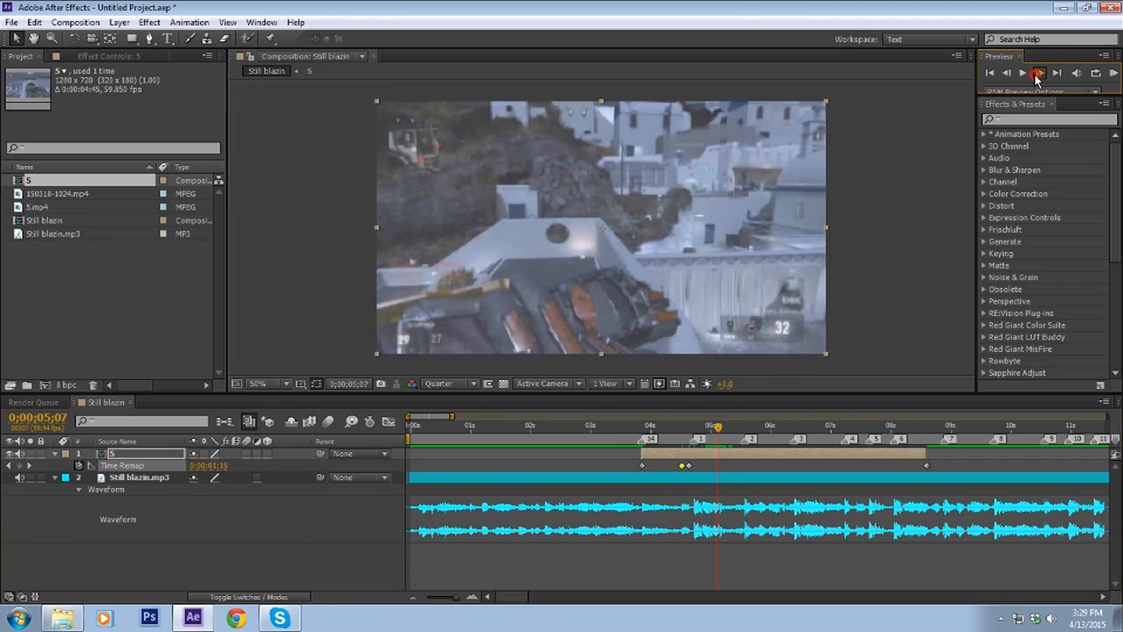
click(1038, 74)
click(1038, 74)
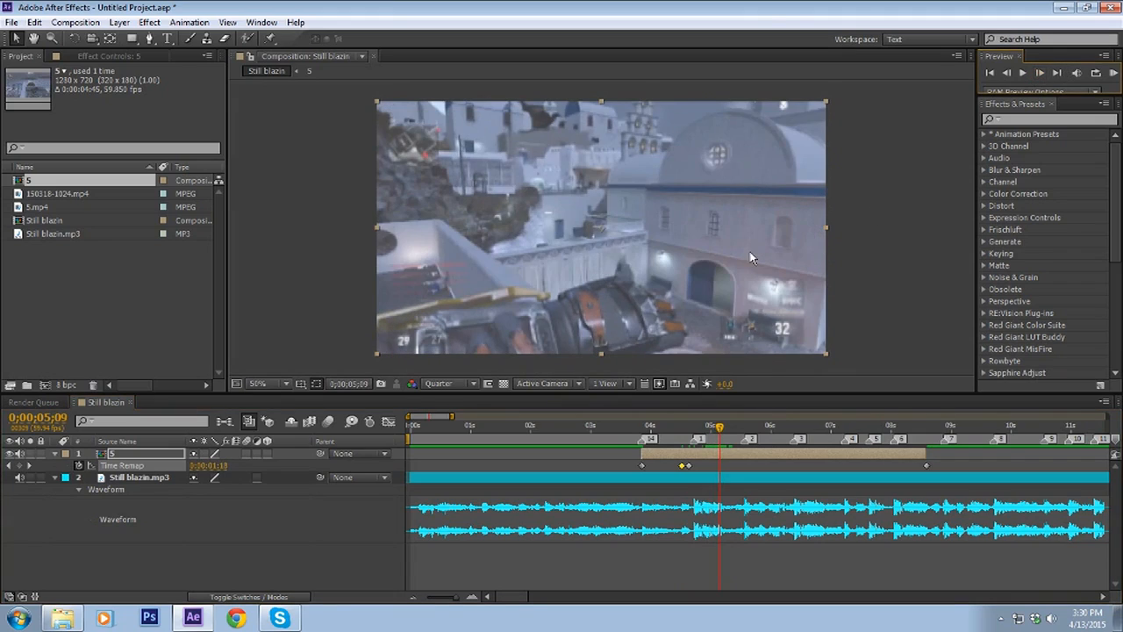
click(19, 464)
drag(722, 466, 745, 466)
Add a Time Remap keyframe to layer 5 at 0;00;06;00 and move it to marker 3.
mouse_move(719, 428)
mouse_down()
mouse_move(690, 432)
mouse_move(740, 449)
mouse_move(708, 462)
mouse_move(753, 468)
mouse_move(709, 477)
mouse_move(744, 482)
mouse_move(703, 479)
mouse_move(760, 479)
mouse_move(711, 479)
mouse_move(795, 495)
mouse_move(755, 491)
mouse_move(738, 423)
mouse_move(764, 438)
mouse_up()
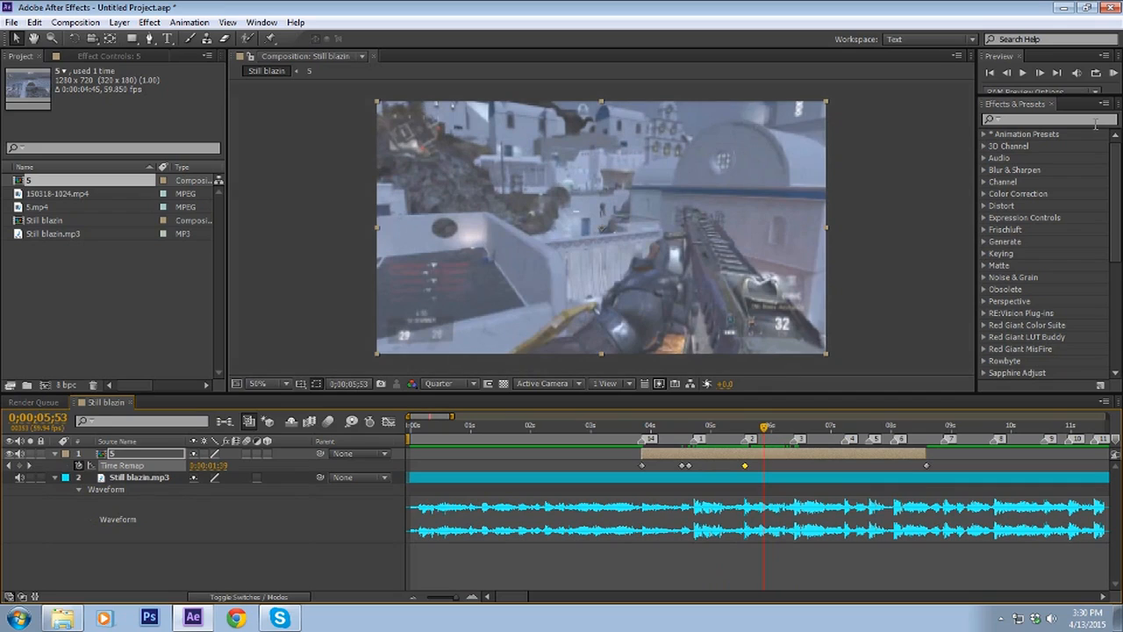
click(1039, 73)
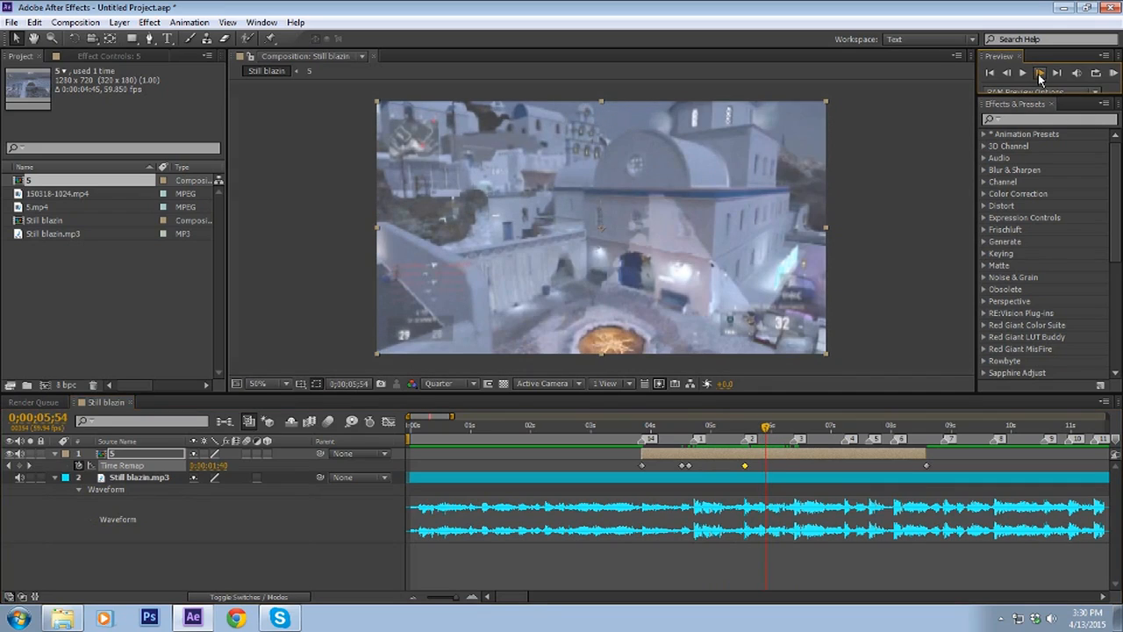
click(1039, 74)
click(1039, 74)
click(1039, 73)
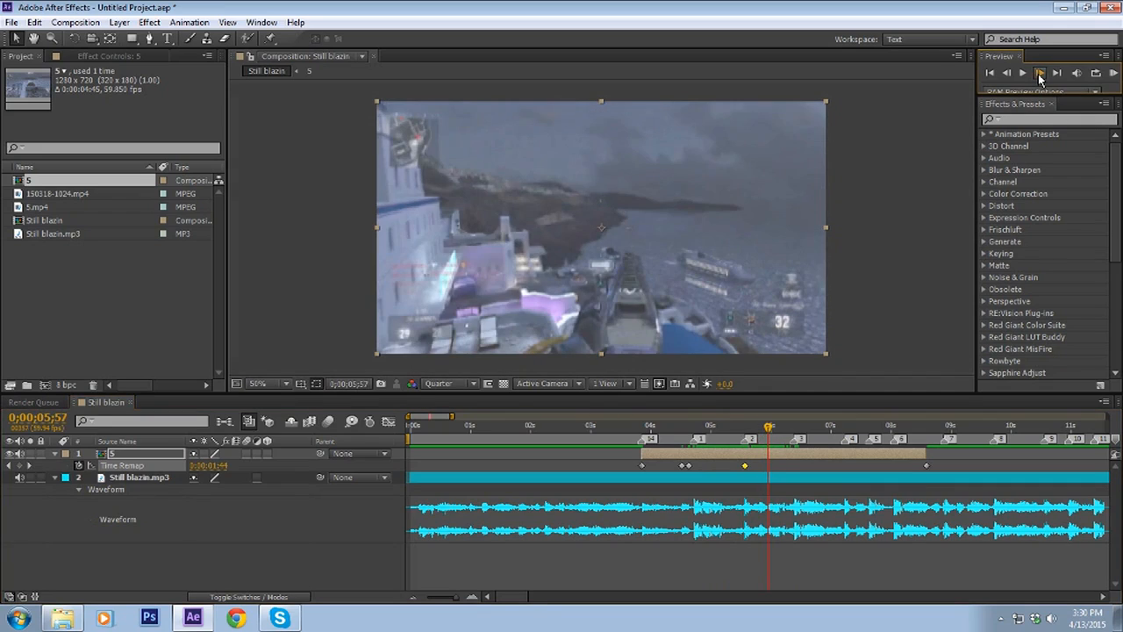
click(1039, 74)
click(1039, 74)
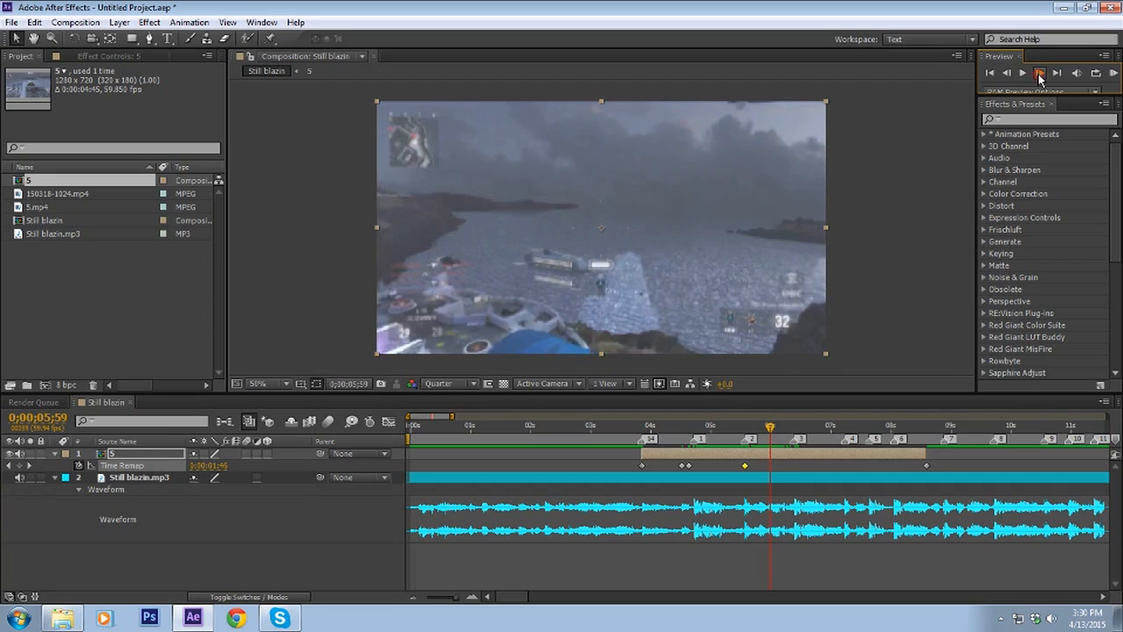
click(1039, 74)
click(21, 467)
drag(770, 472, 789, 474)
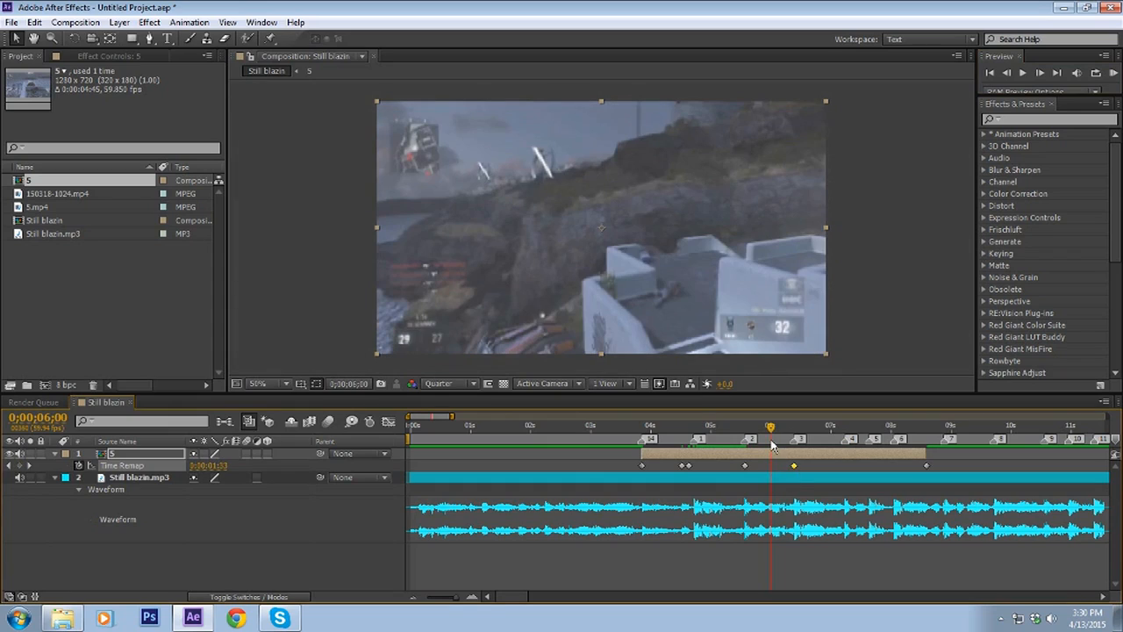
Go to the gunshot at 0;00;07;23 and RAM-preview the retimed clip.
drag(769, 435, 859, 468)
right_click(859, 468)
click(840, 463)
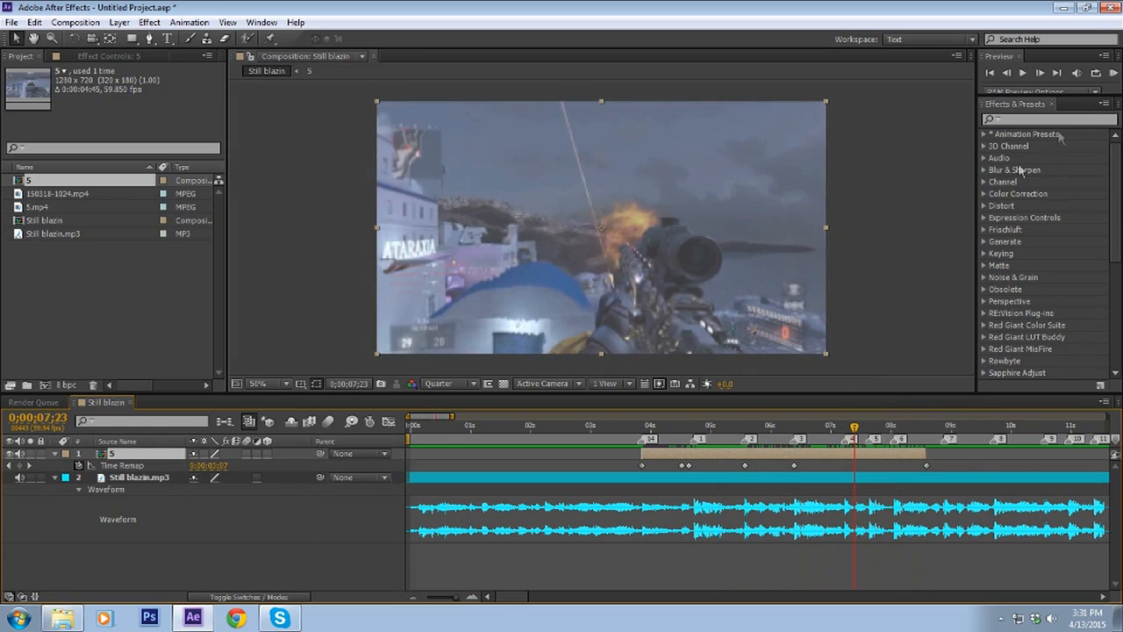
click(1112, 75)
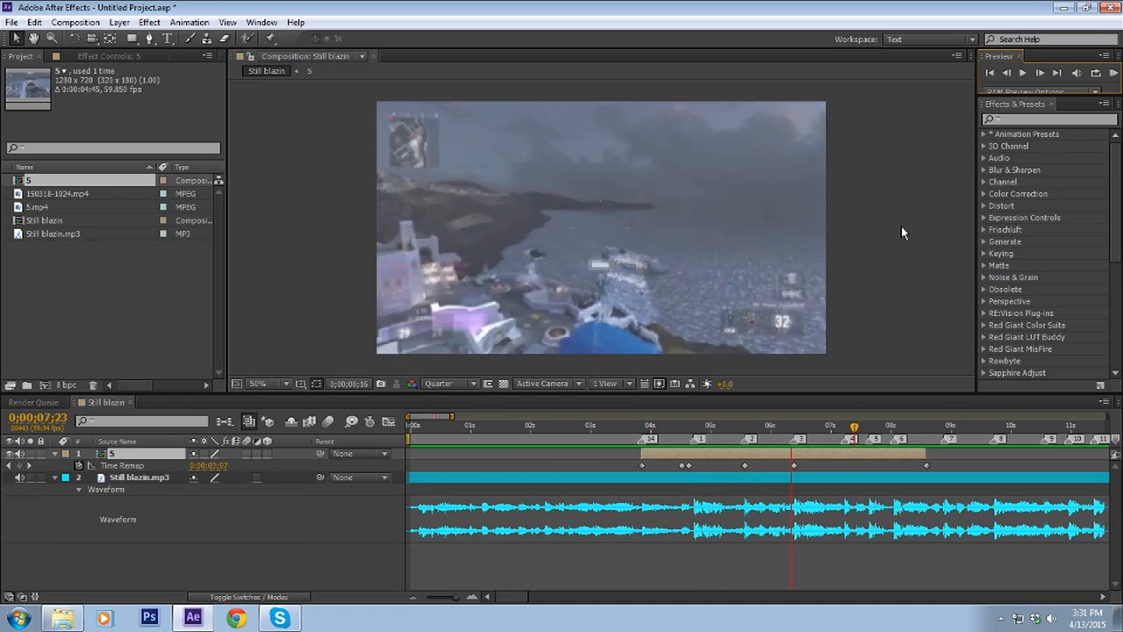
key(space)
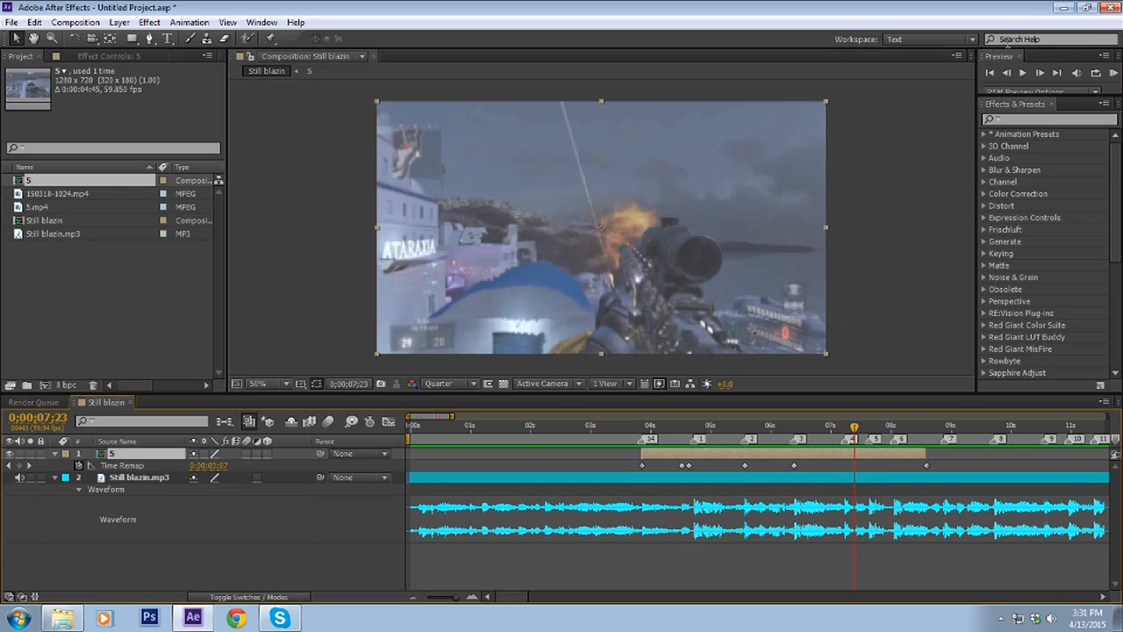
Mute layer 5's audio and RAM-preview the retimed clip against the music.
click(1096, 74)
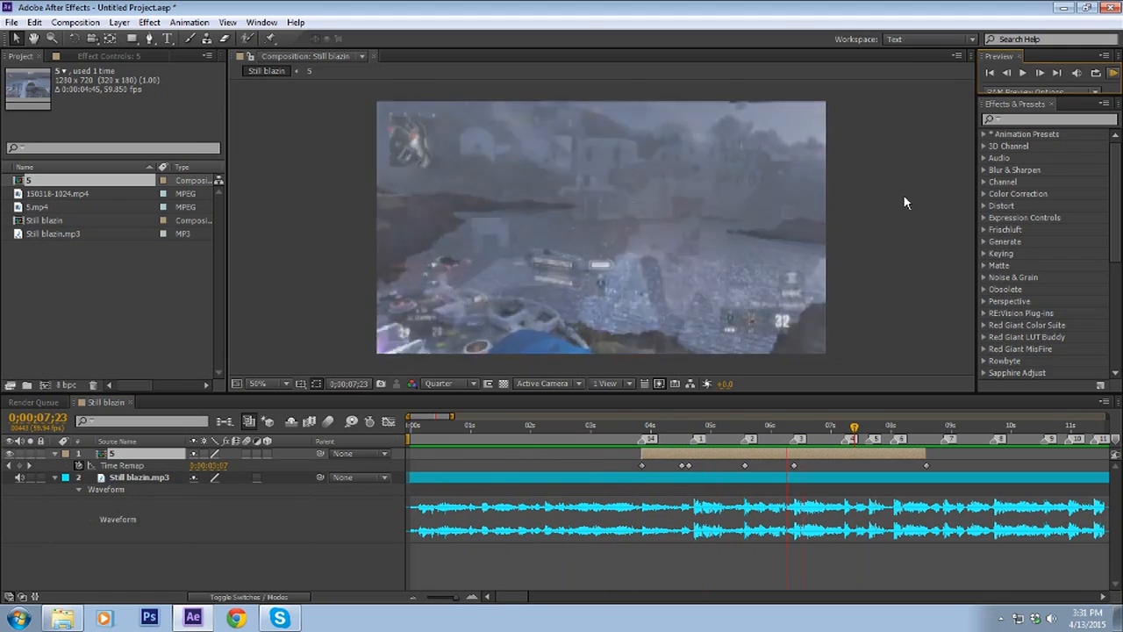
click(906, 202)
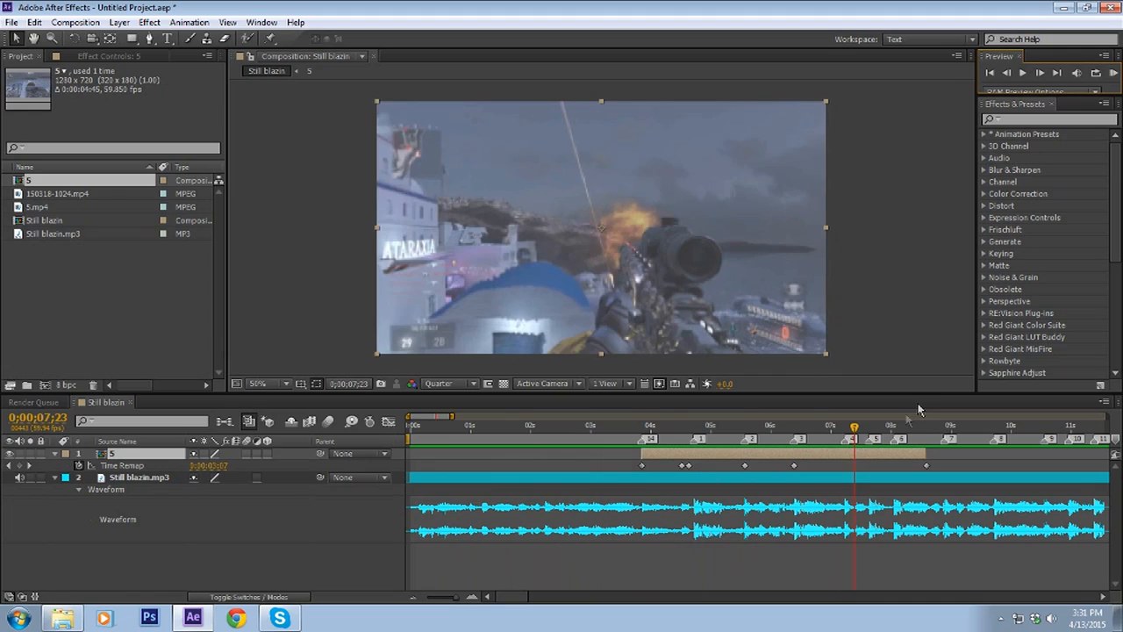
click(831, 429)
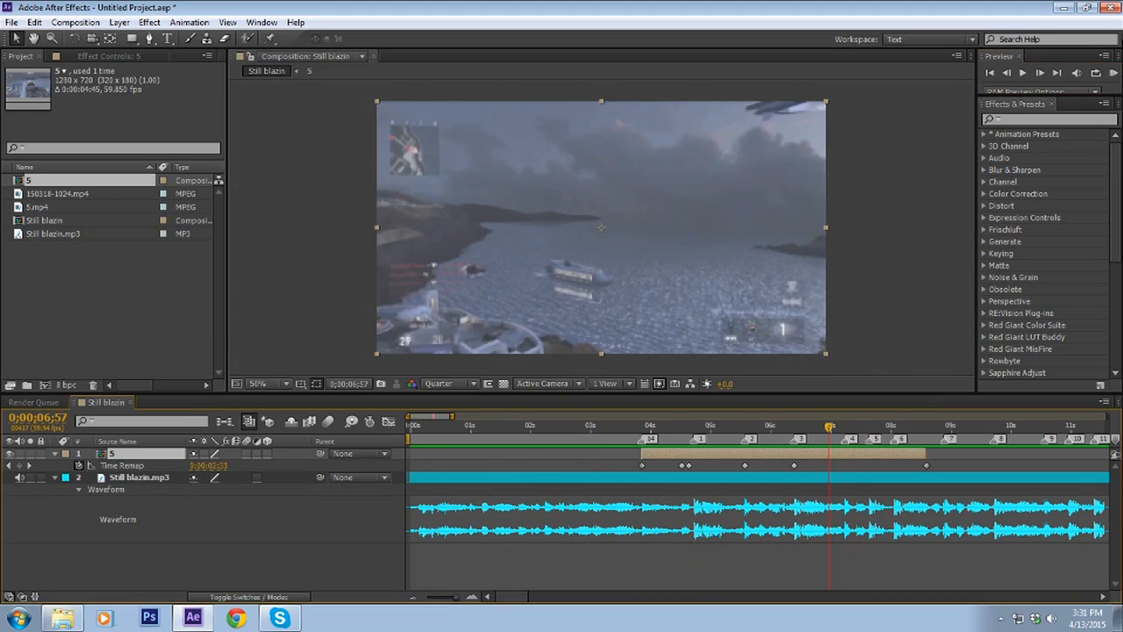
click(1111, 73)
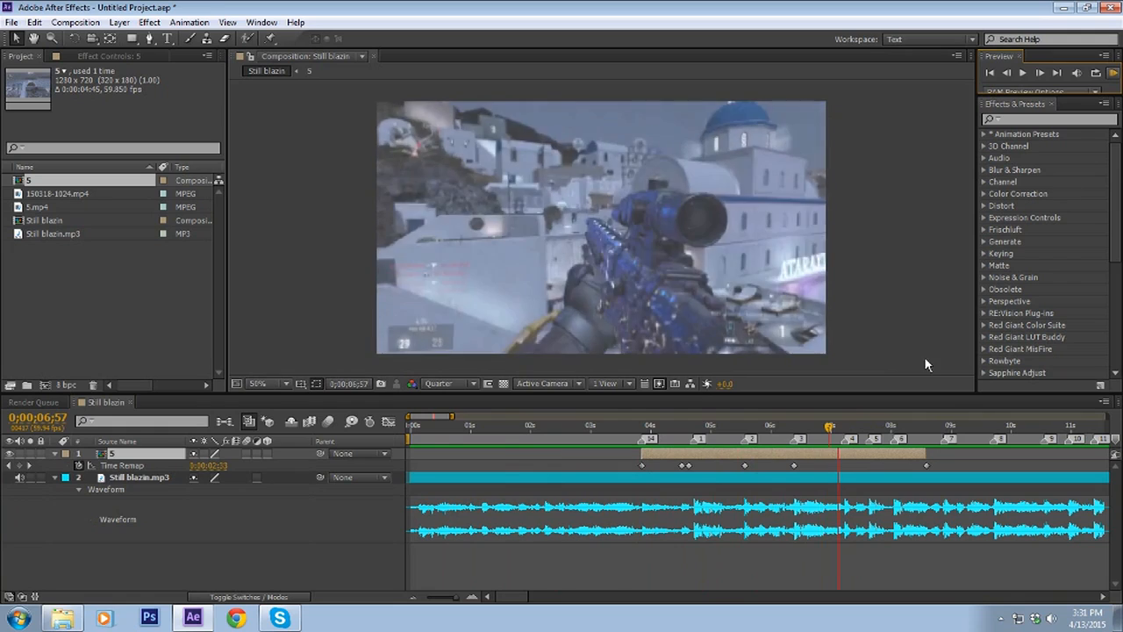
key(space)
Add a Time Remap keyframe to layer 5 at the gunshot, at 0;00;07;19.
drag(825, 430, 844, 429)
click(1023, 74)
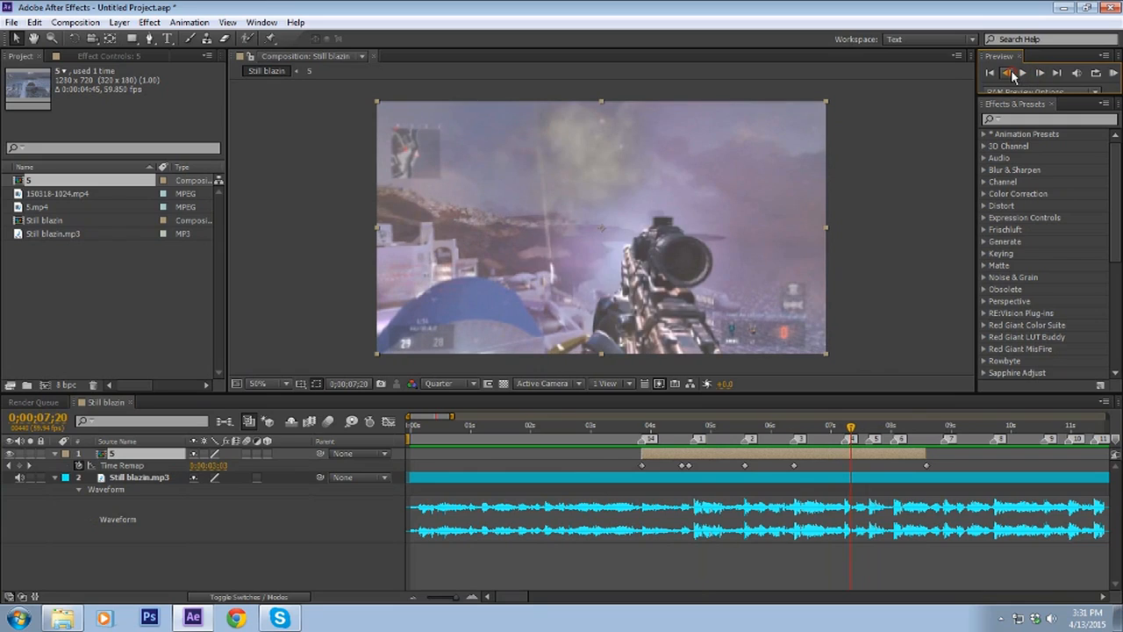
click(1011, 74)
click(1011, 74)
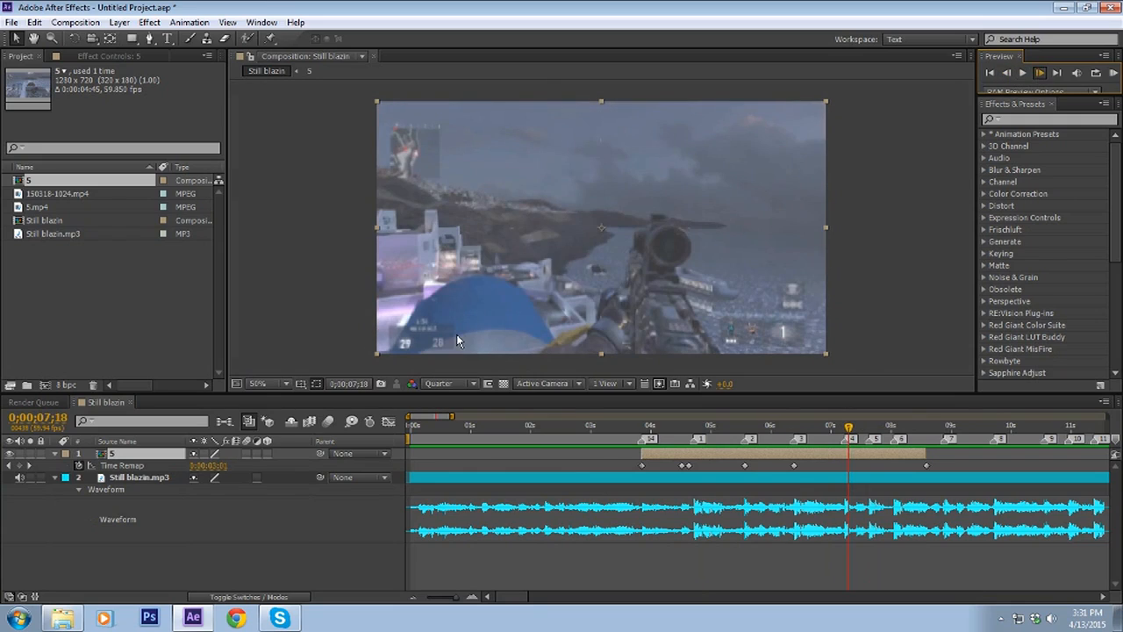
click(20, 466)
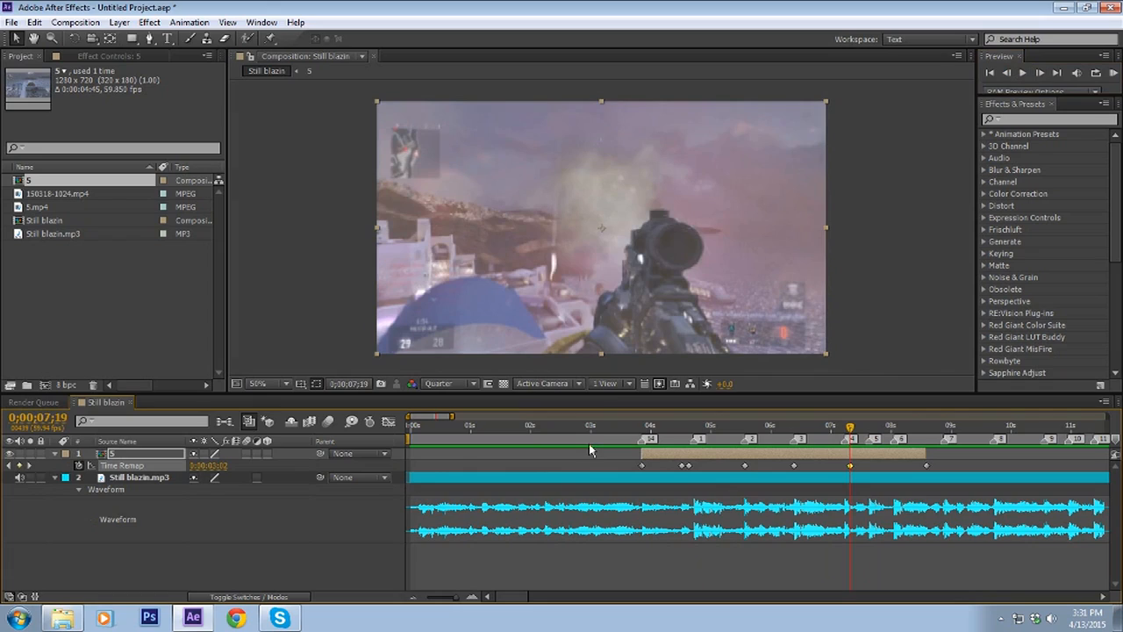
Move layer 5's gunshot Time Remap keyframe to marker 4, at 0;00;07;14.
key(Page_Up)
key(Page_Up)
key(Page_Up)
key(Page_Up)
key(Page_Up)
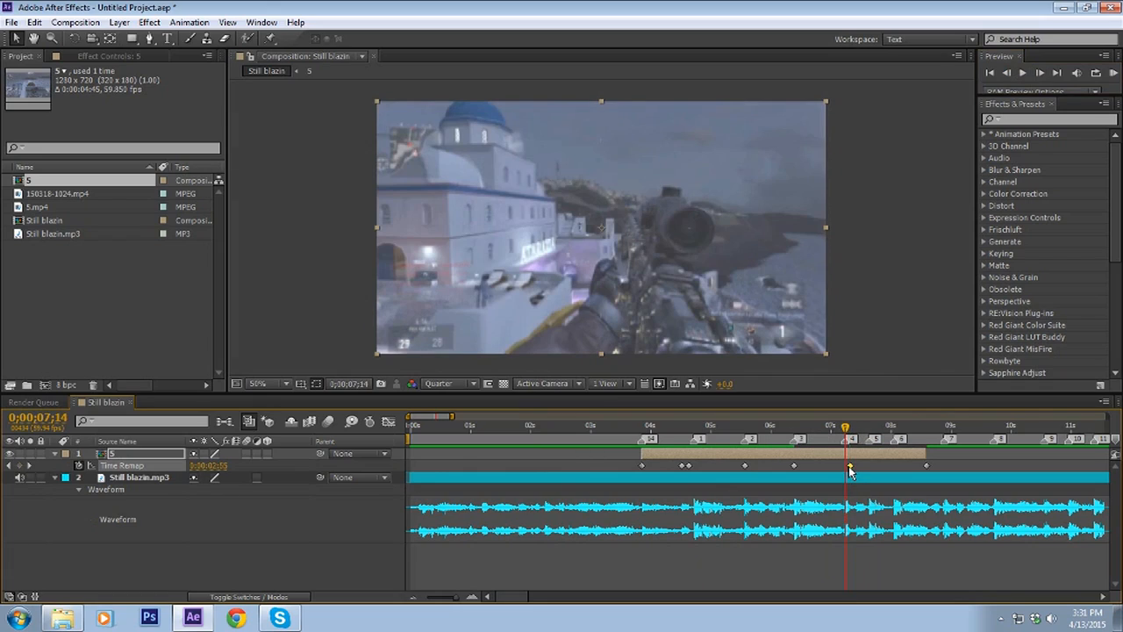
drag(850, 466, 845, 466)
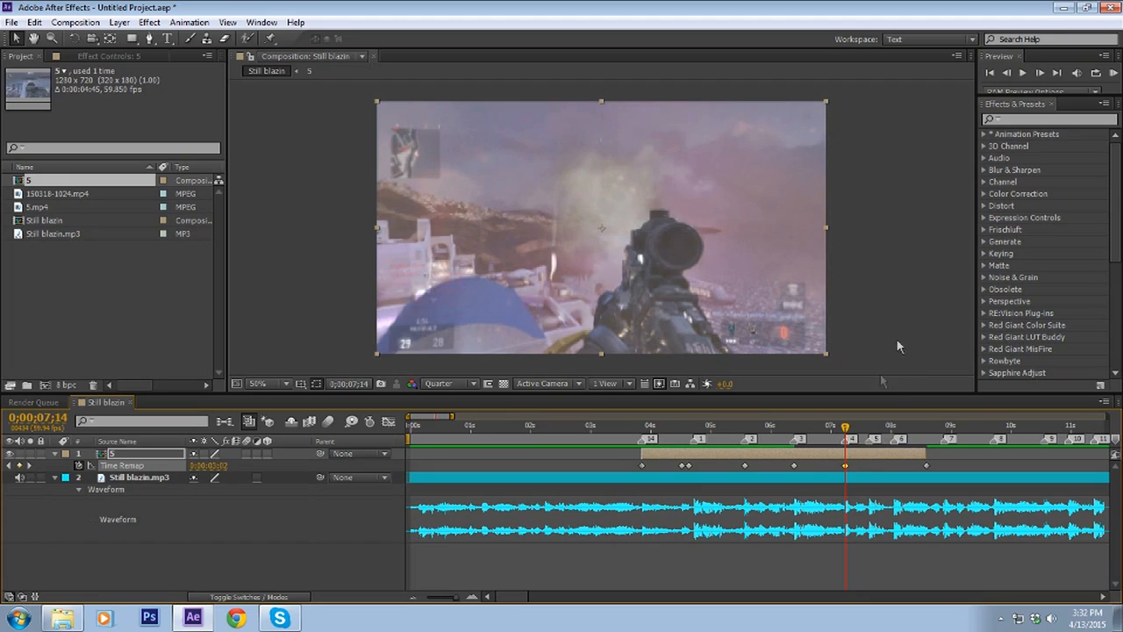
Add a Time Remap keyframe at 0;00;07;51, move it to marker 6 at 0;00;08;03, and trim layer 5's end there.
drag(847, 428, 891, 479)
mouse_move(900, 430)
mouse_down()
mouse_move(875, 430)
mouse_move(888, 433)
mouse_up()
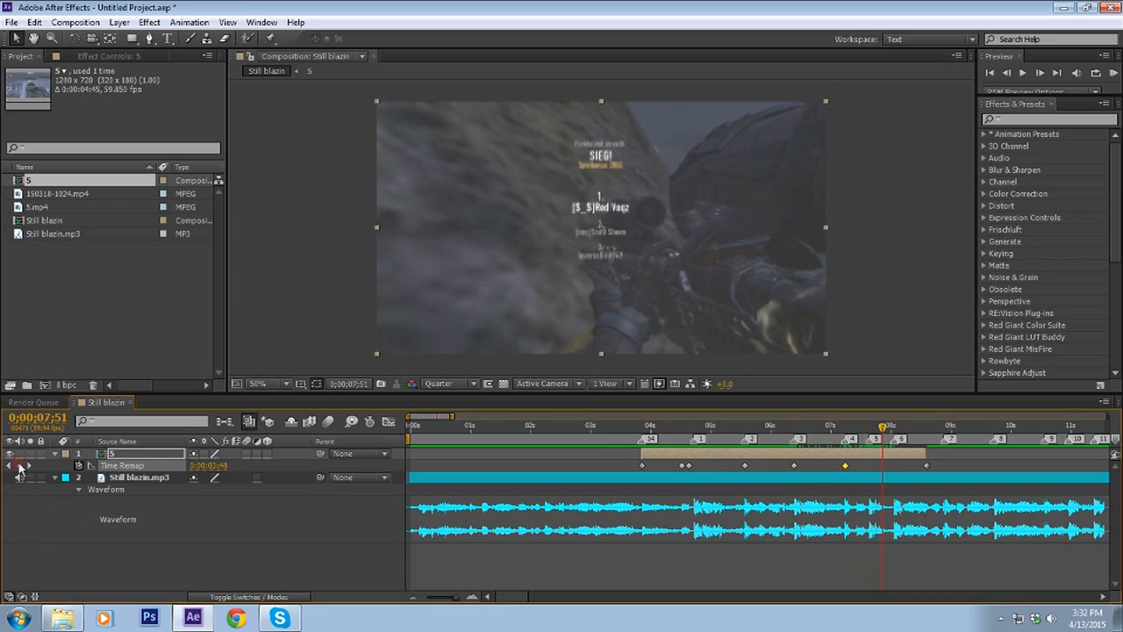
click(895, 430)
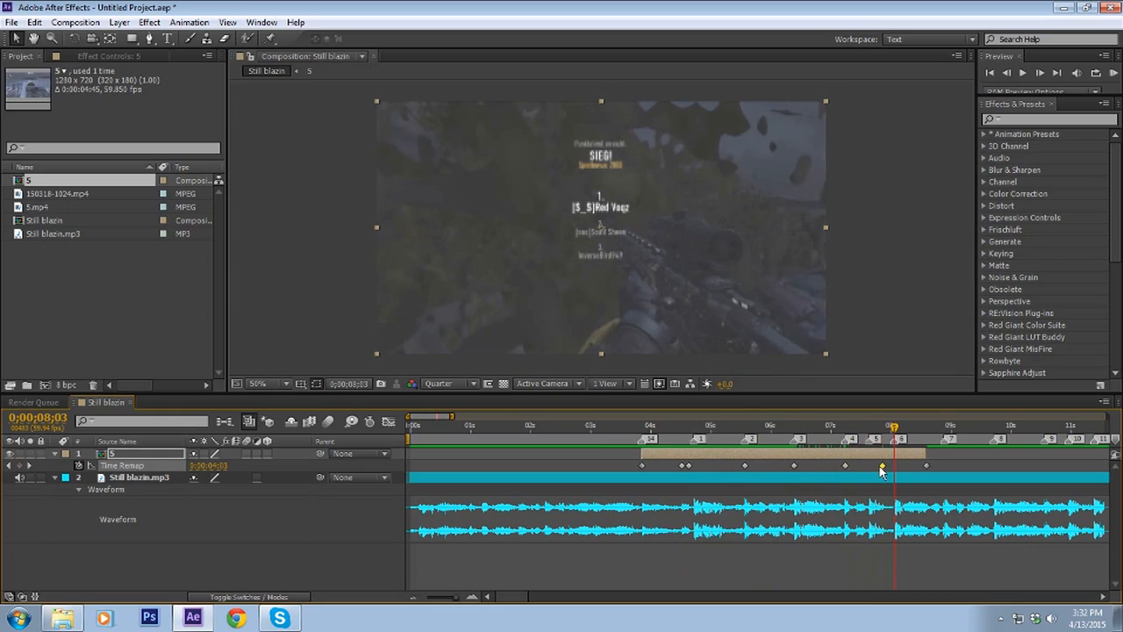
drag(882, 466, 903, 459)
click(906, 470)
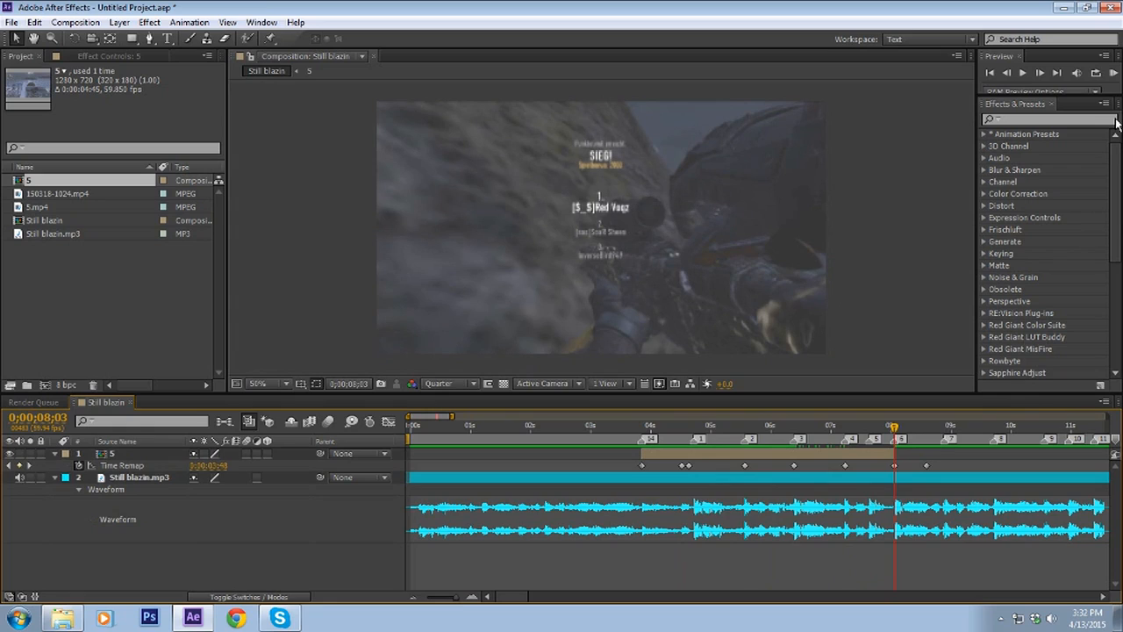
RAM-preview the retimed clip against the music up to its new end at marker 6.
click(1112, 72)
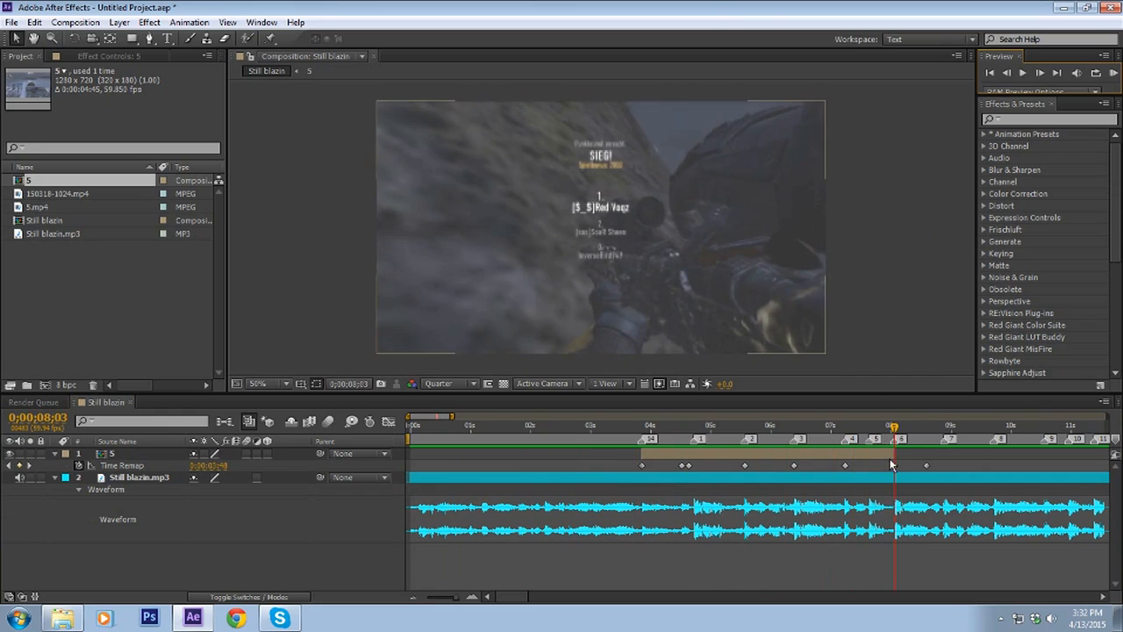
drag(893, 427, 848, 498)
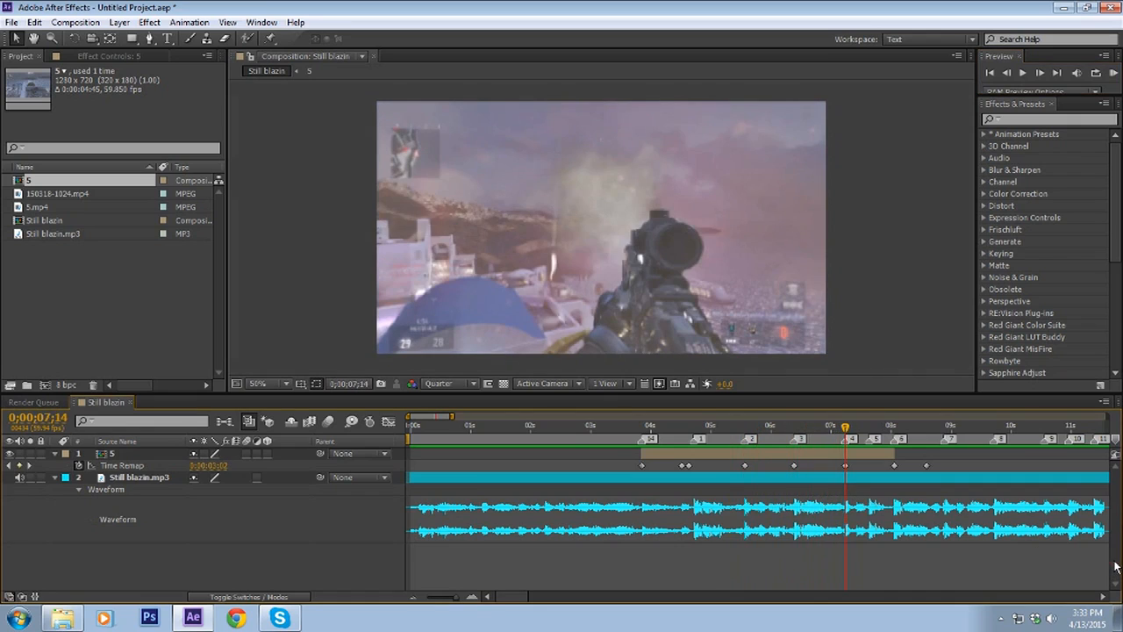
drag(506, 597, 515, 597)
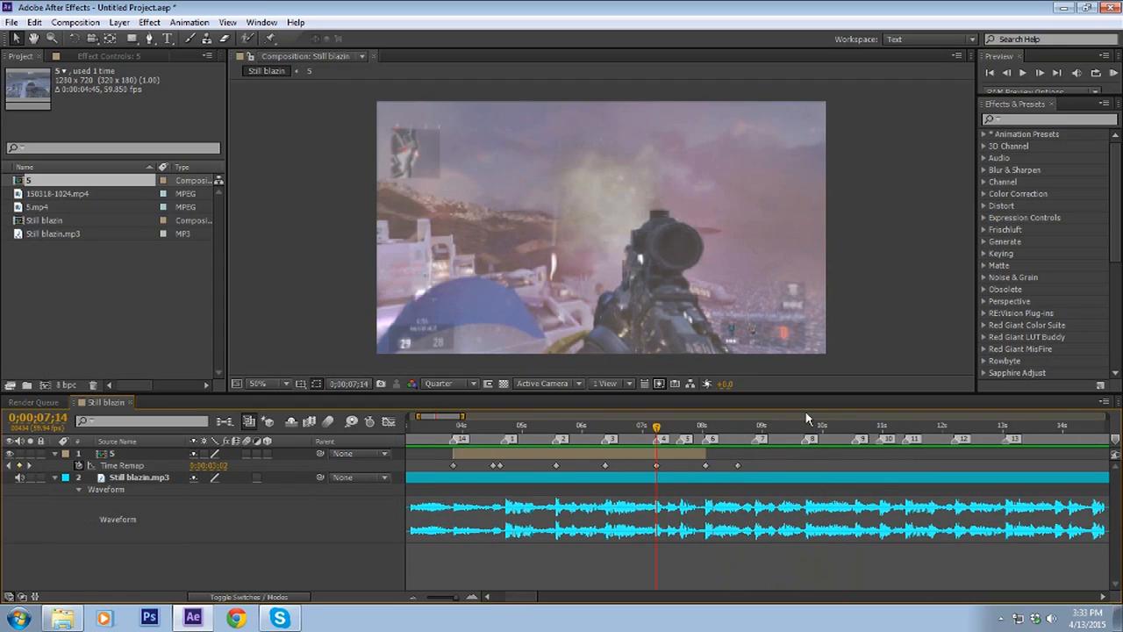
drag(658, 428, 630, 432)
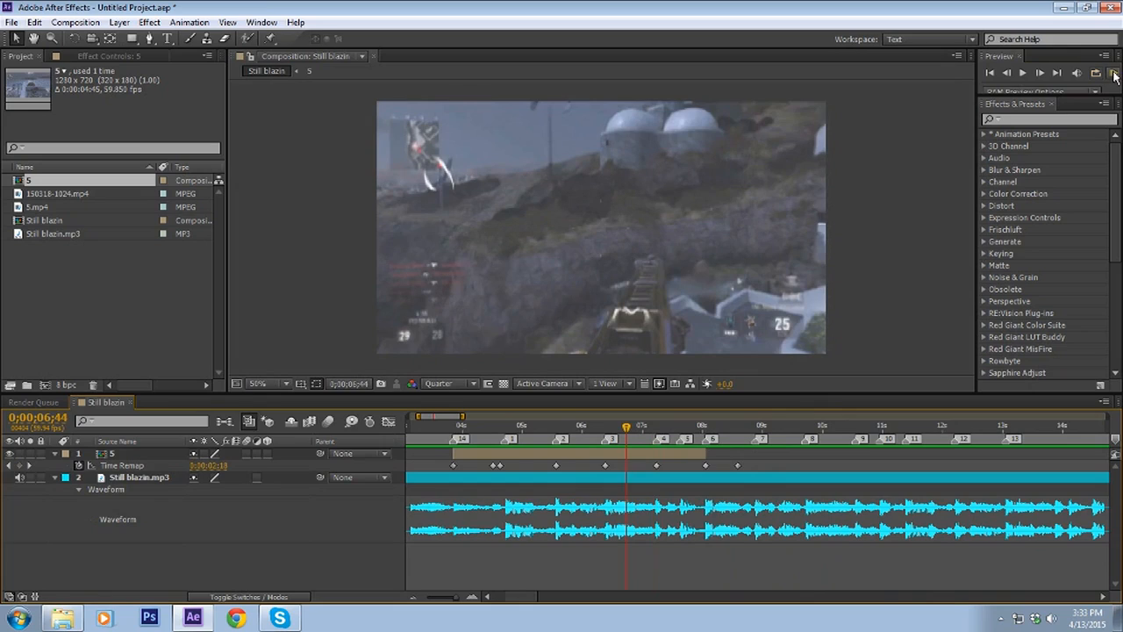
click(1112, 73)
key(space)
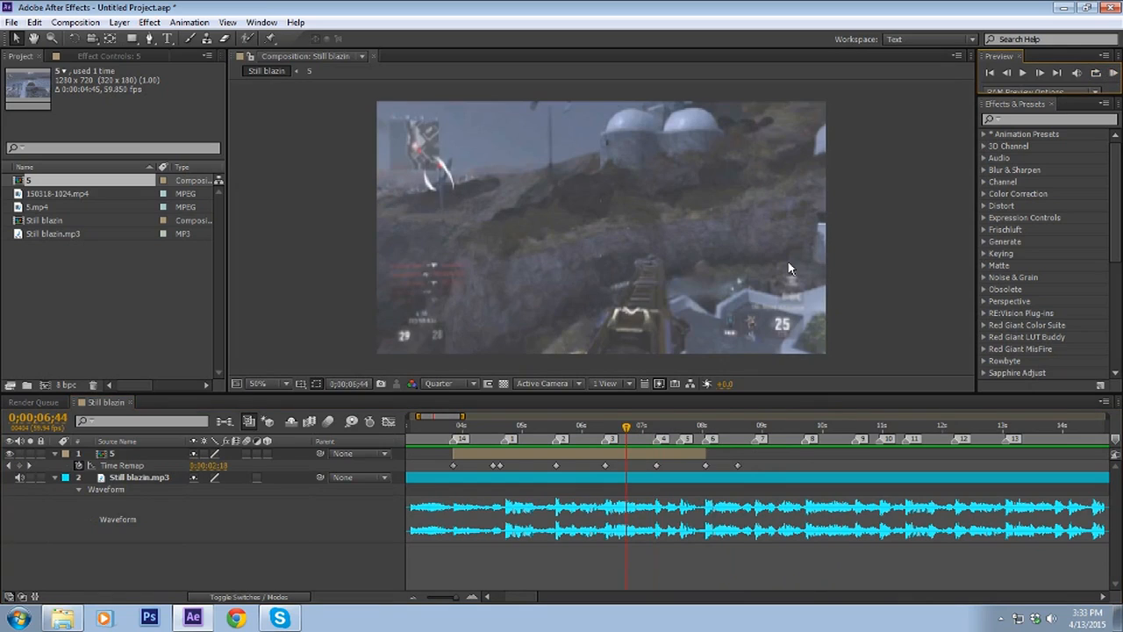
drag(597, 435, 712, 451)
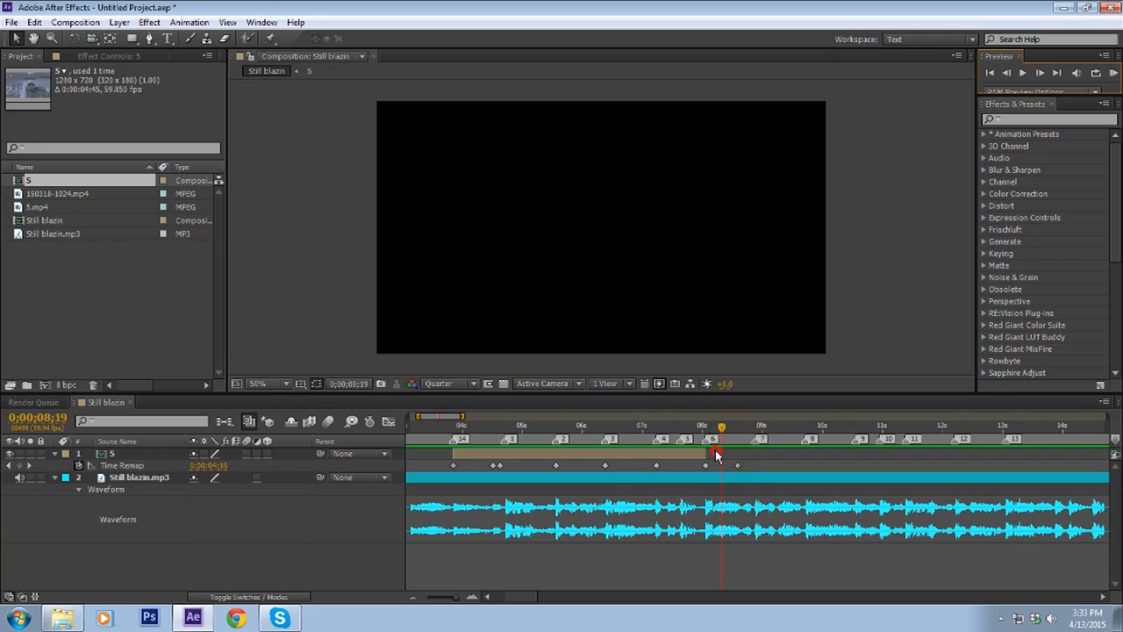
click(1111, 74)
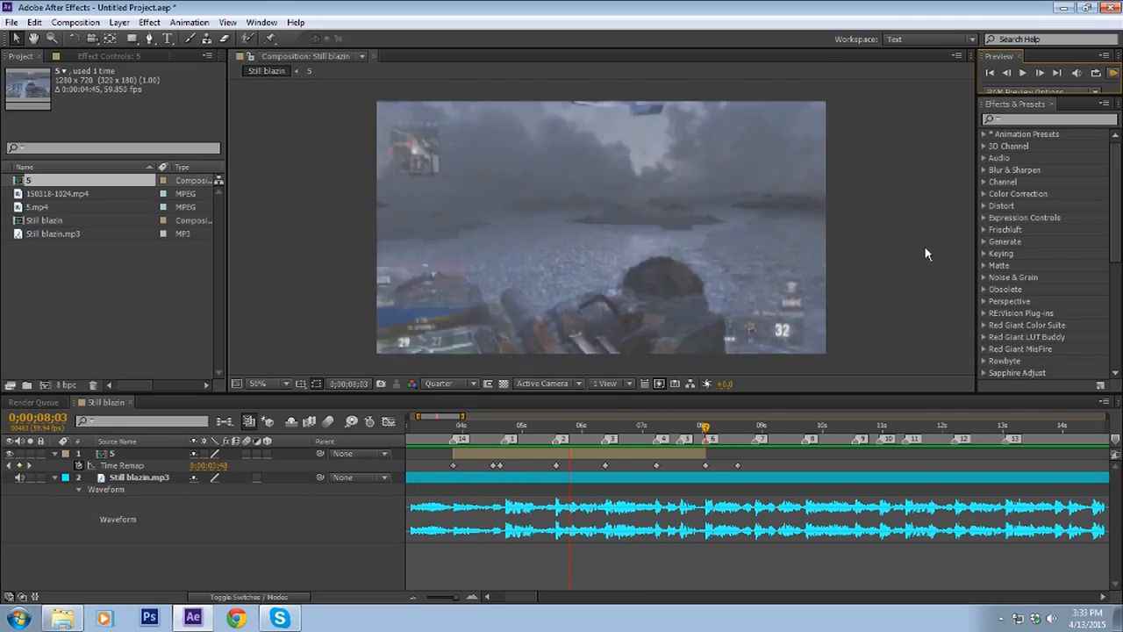
click(897, 251)
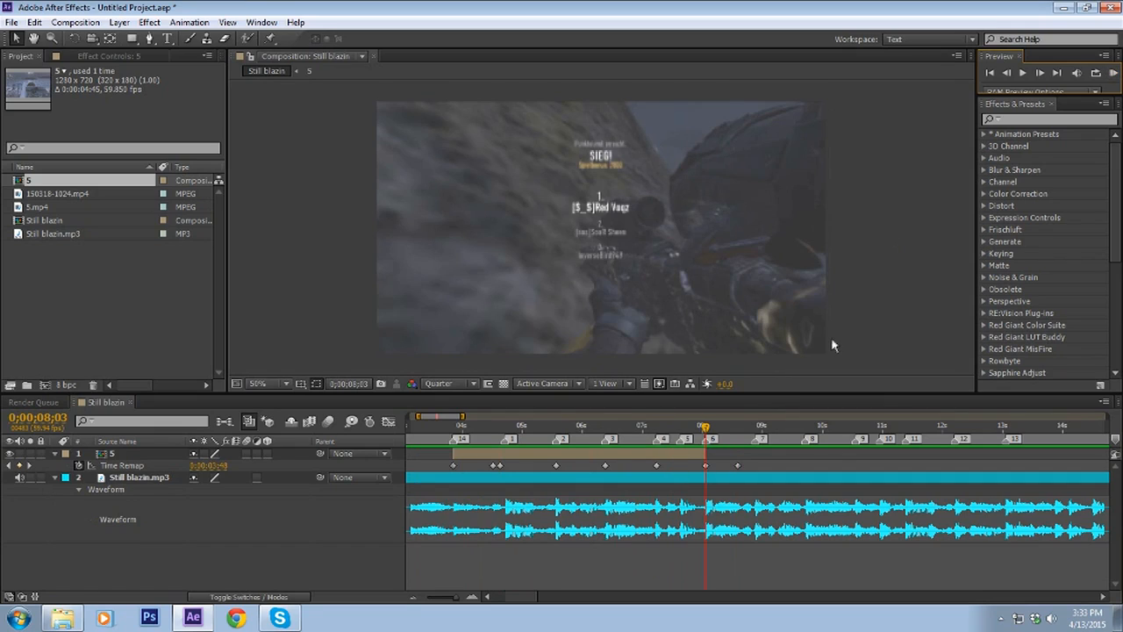
Add a Time Remap keyframe to layer 5 at 0;00;07;28 and move it to marker 5.
drag(705, 428, 438, 468)
drag(394, 465, 555, 461)
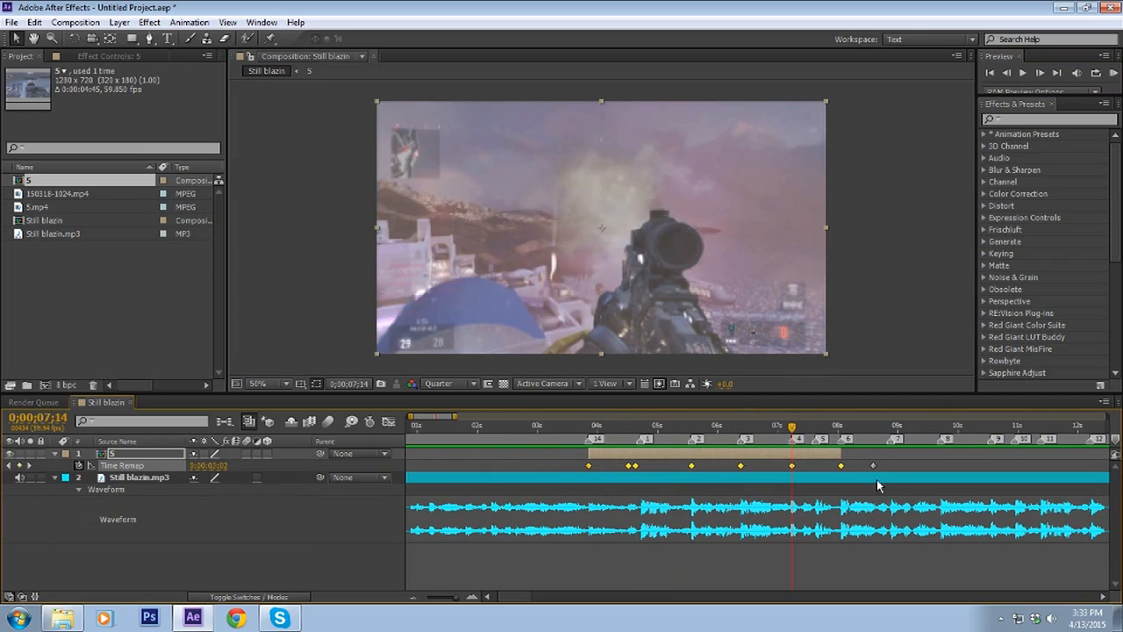
click(908, 462)
drag(794, 429, 808, 449)
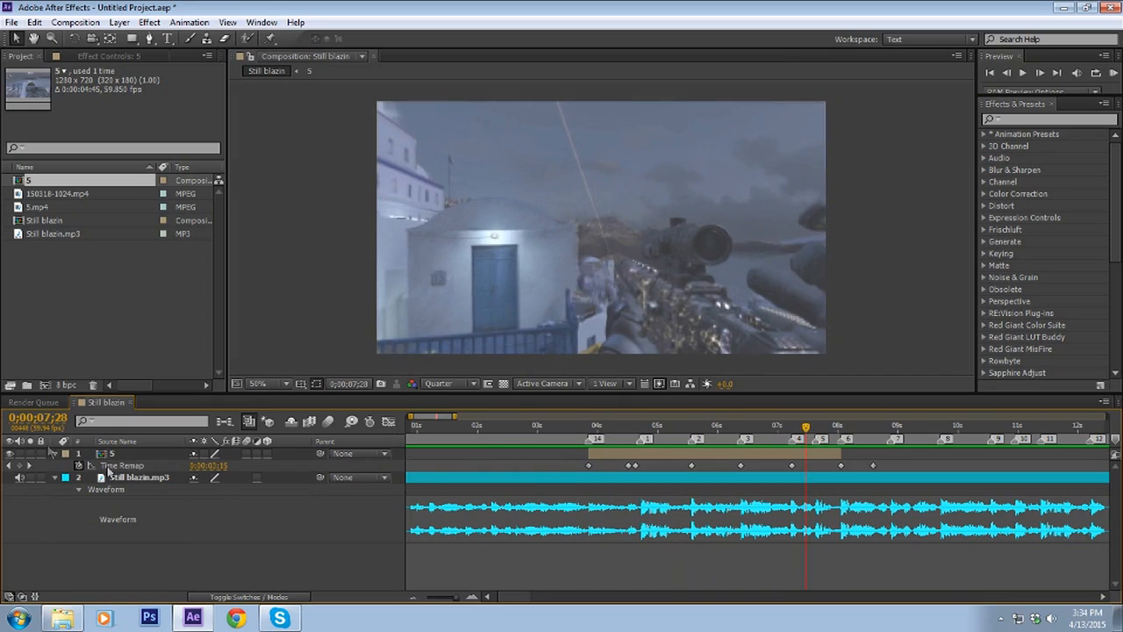
click(19, 466)
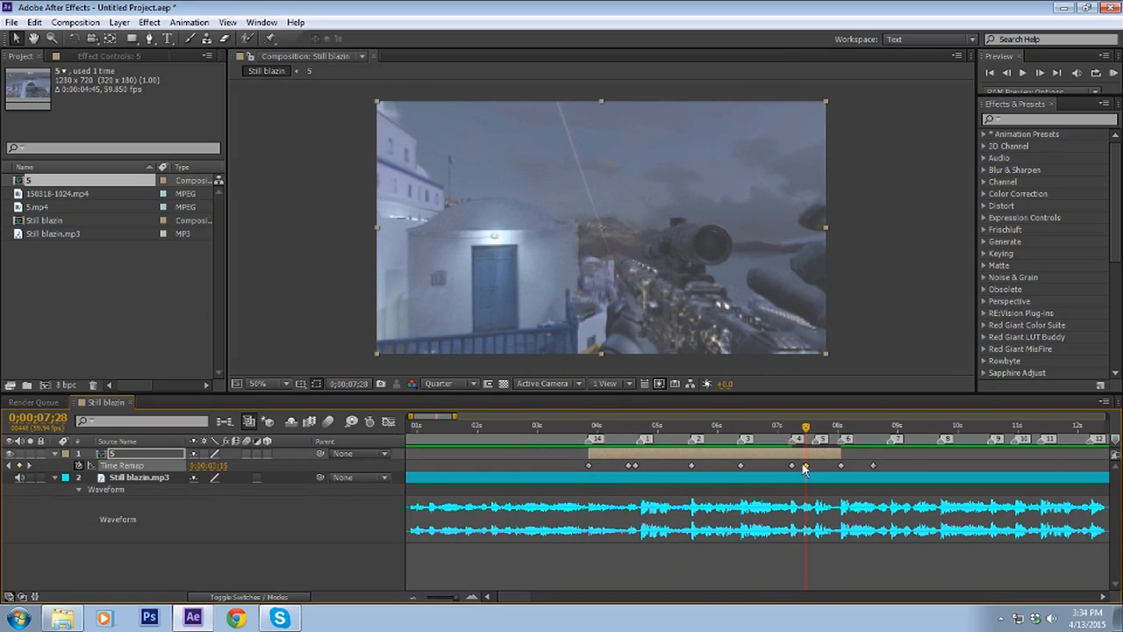
drag(806, 466, 812, 468)
RAM-preview the clip to check the keyframe at marker 5 against the beat.
drag(803, 430, 846, 427)
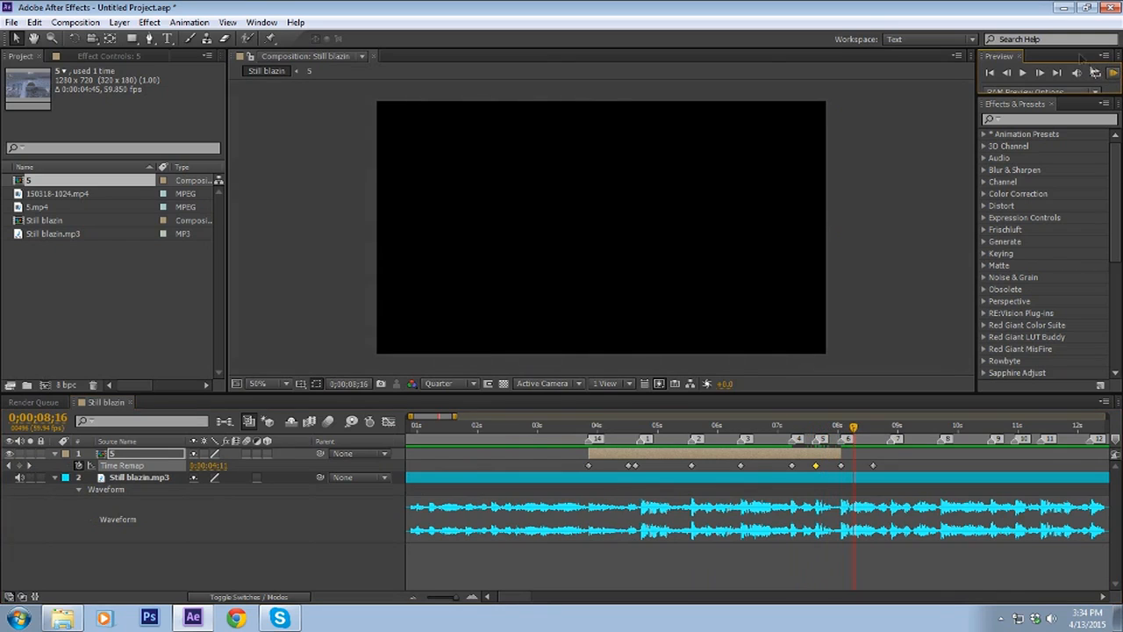
click(1111, 73)
Select all of layer 5's Time Remap keyframes except the last one and show their curve in the Graph Editor.
drag(859, 463, 537, 469)
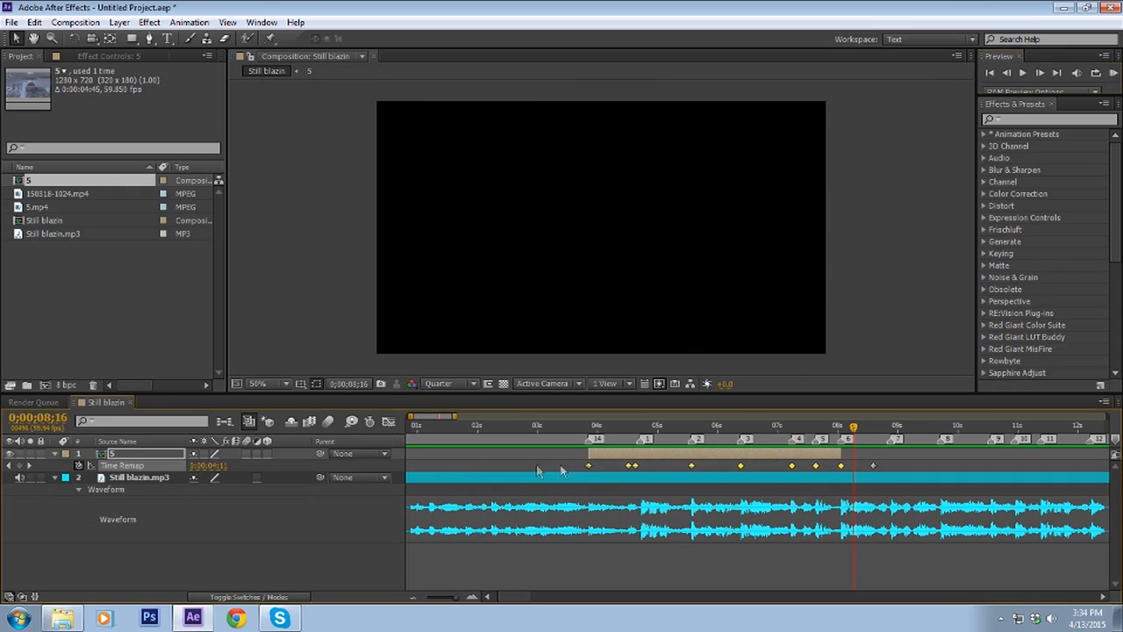
click(301, 277)
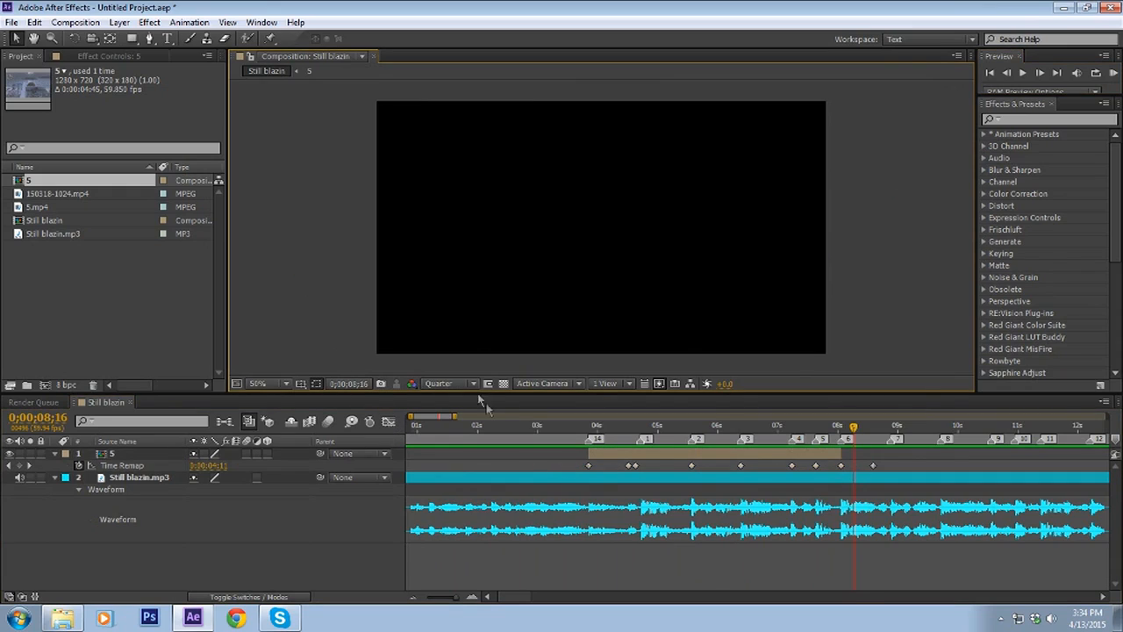
drag(596, 466, 852, 463)
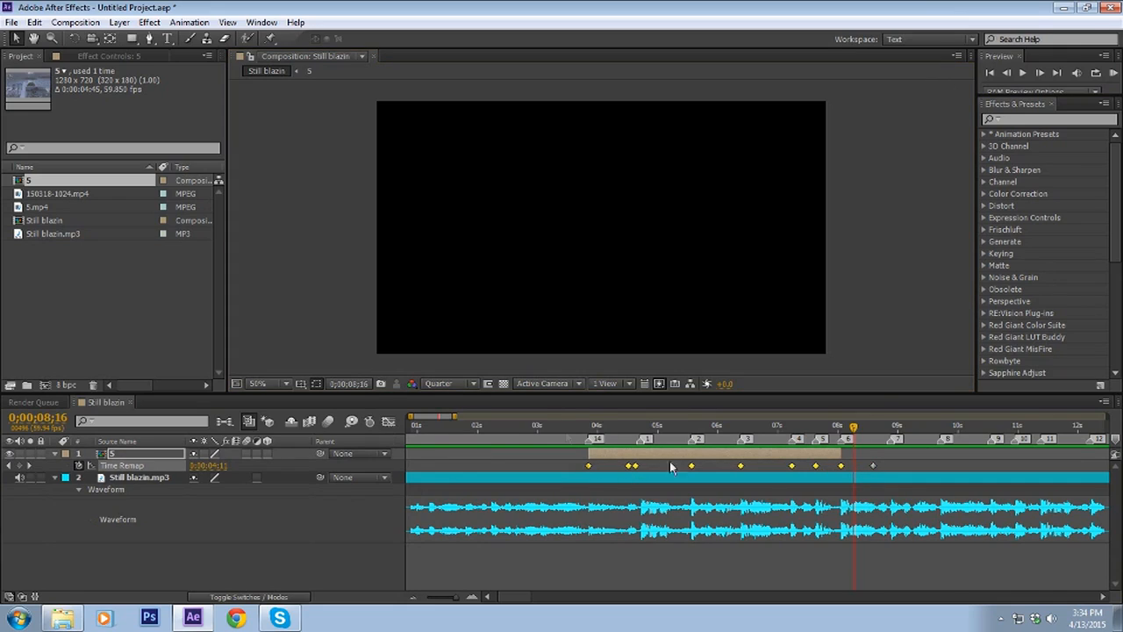
click(389, 421)
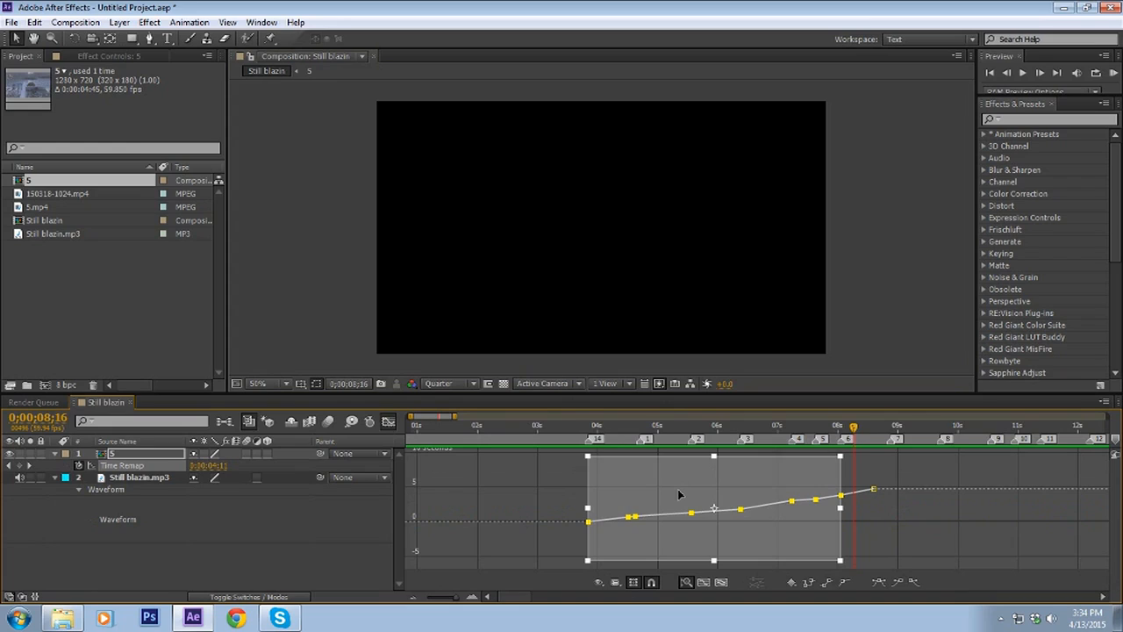
click(677, 488)
scroll(709, 532, up, 2)
scroll(712, 534, down, 7)
scroll(710, 531, down, 4)
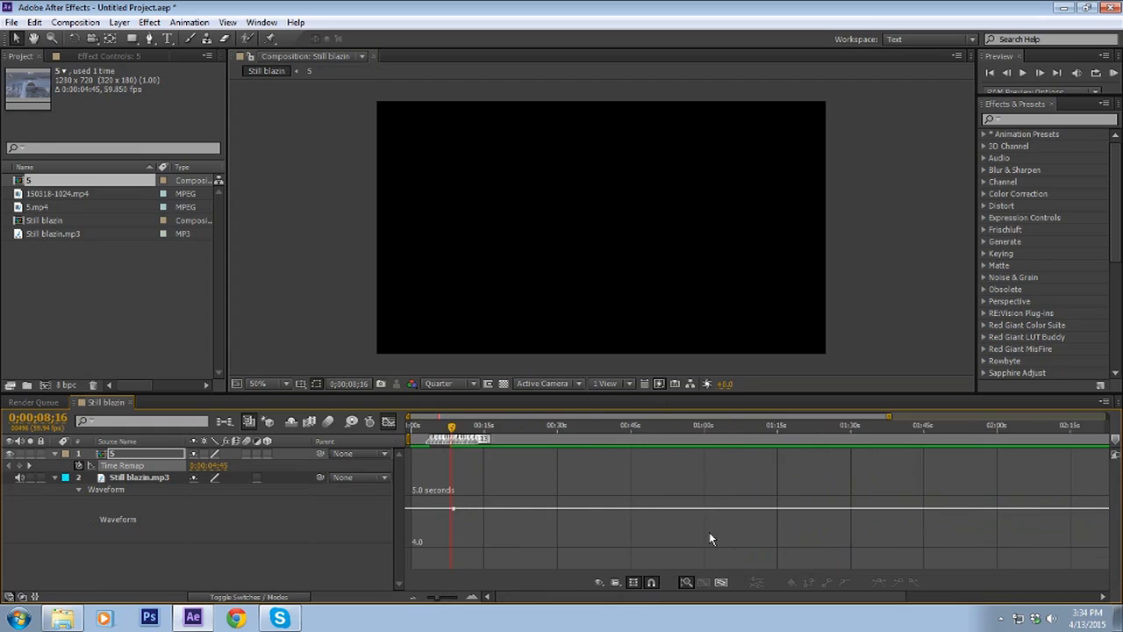
click(388, 421)
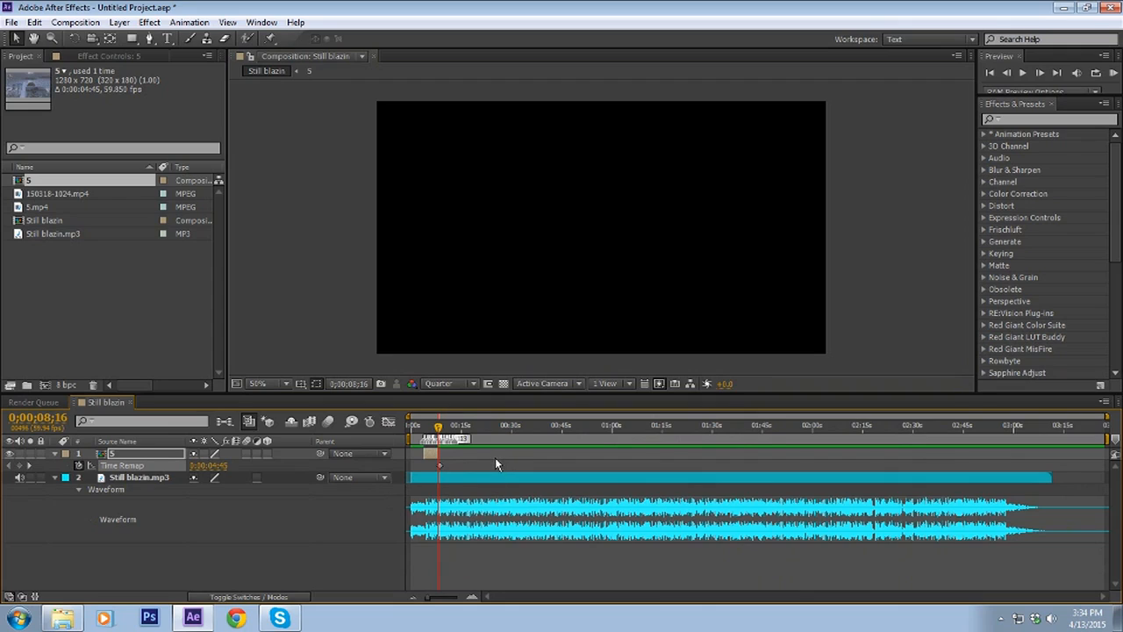
scroll(474, 463, up, 4)
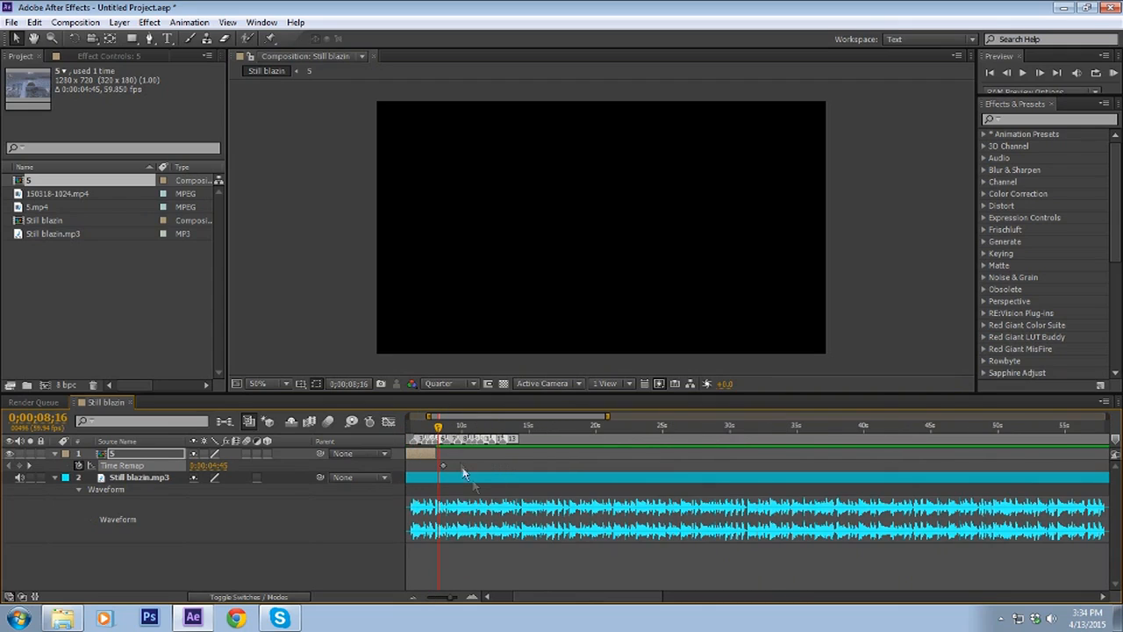
drag(549, 605, 509, 605)
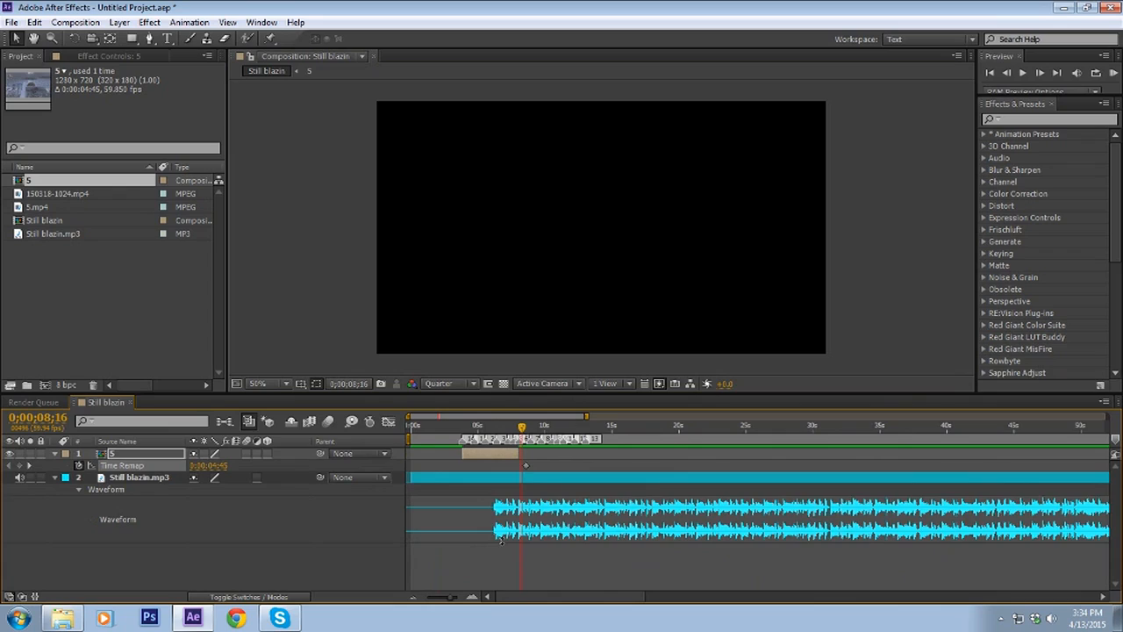
drag(522, 430, 477, 430)
click(495, 448)
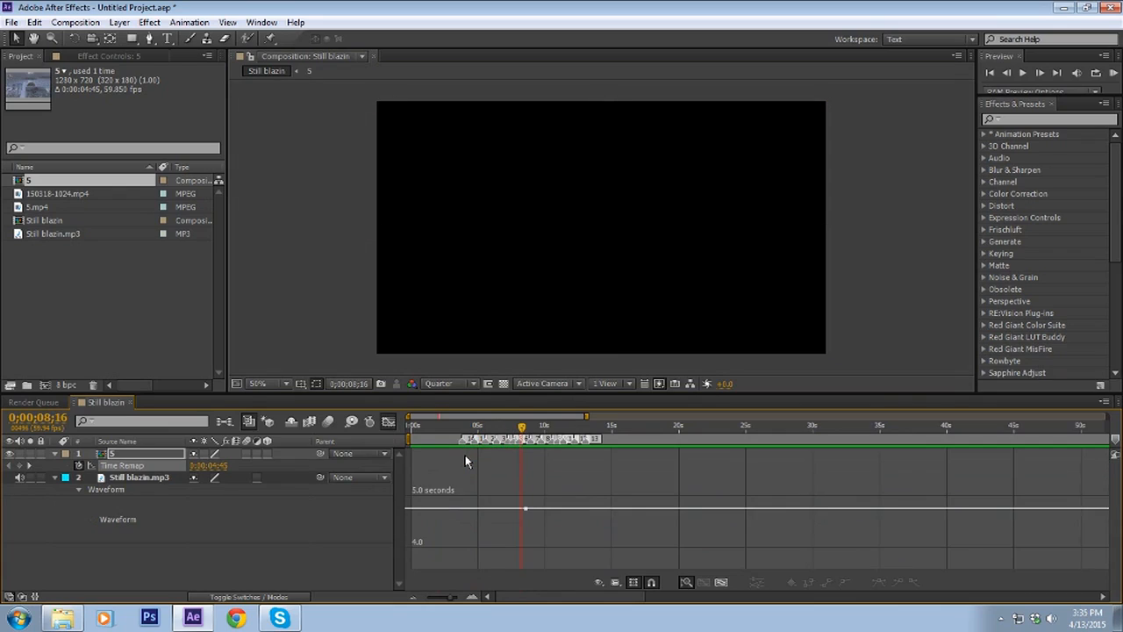
Apply Easy Ease to all of layer 5's Time Remap keyframes in the Graph Editor.
key(equal)
key(equal)
key(equal)
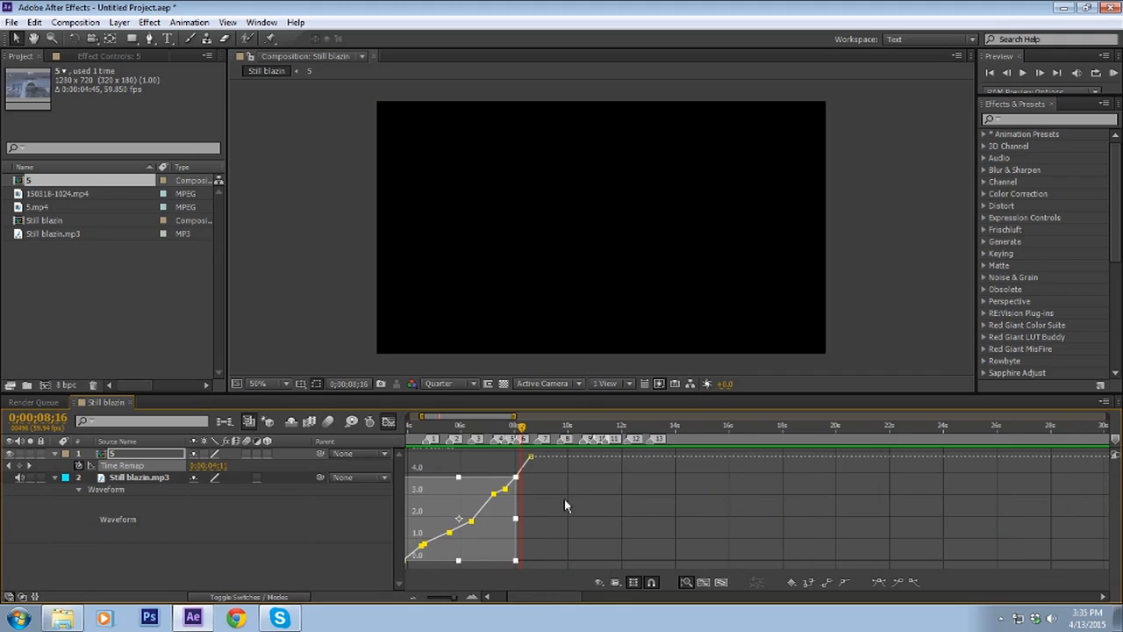
click(504, 599)
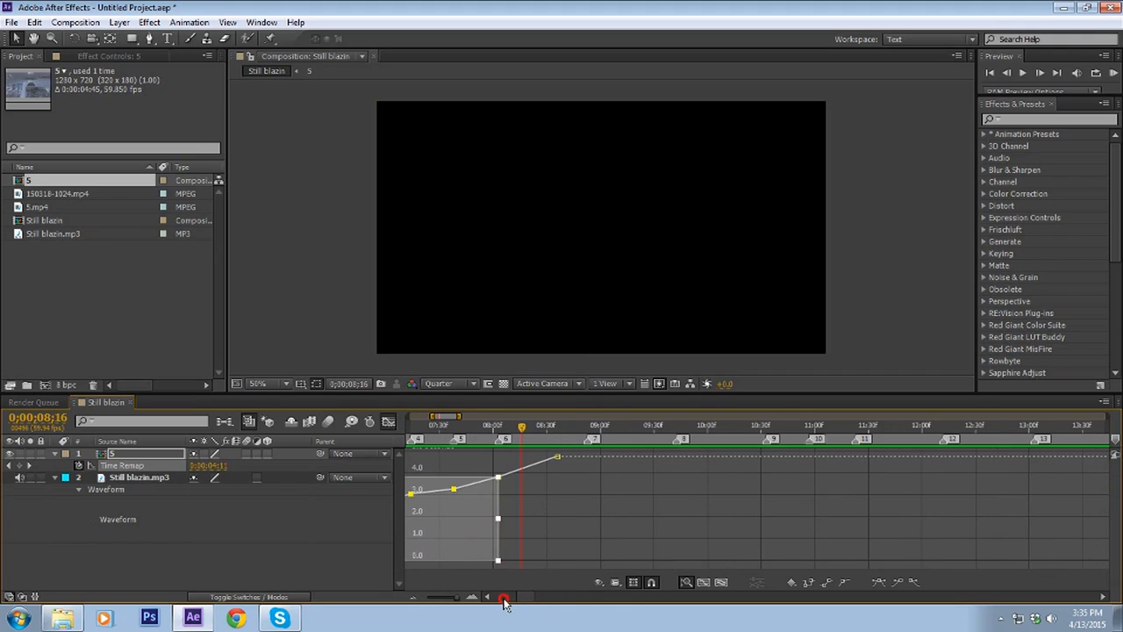
drag(527, 599, 514, 598)
click(473, 536)
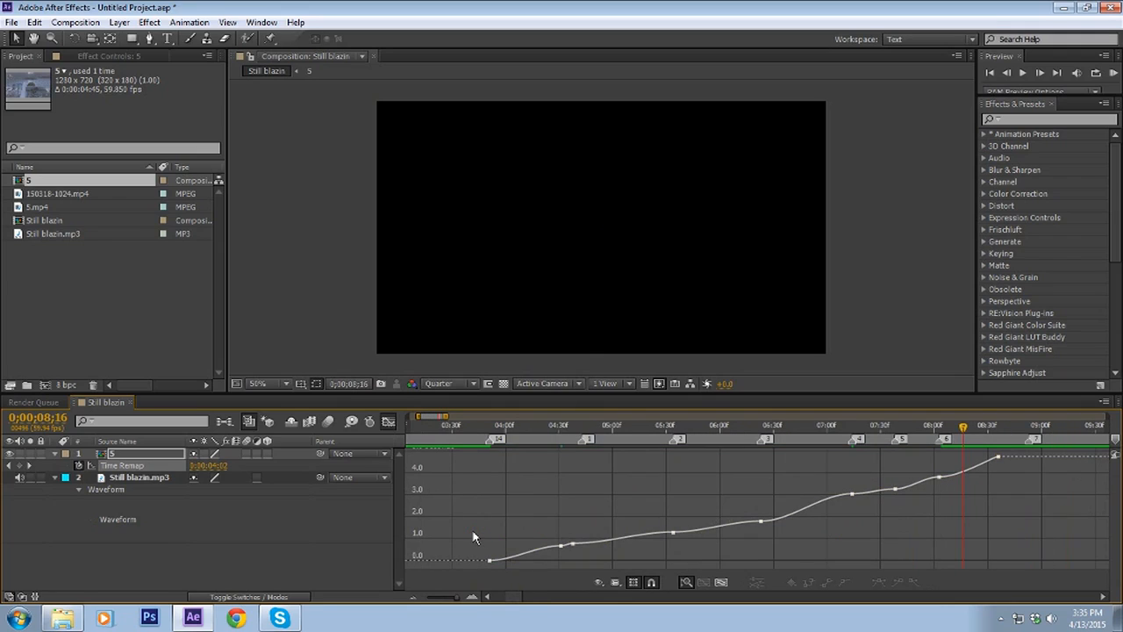
Reshape the Time Remap curve between the first two keyframes with their handles, steep at both ends and flatter in the middle.
drag(963, 428, 748, 485)
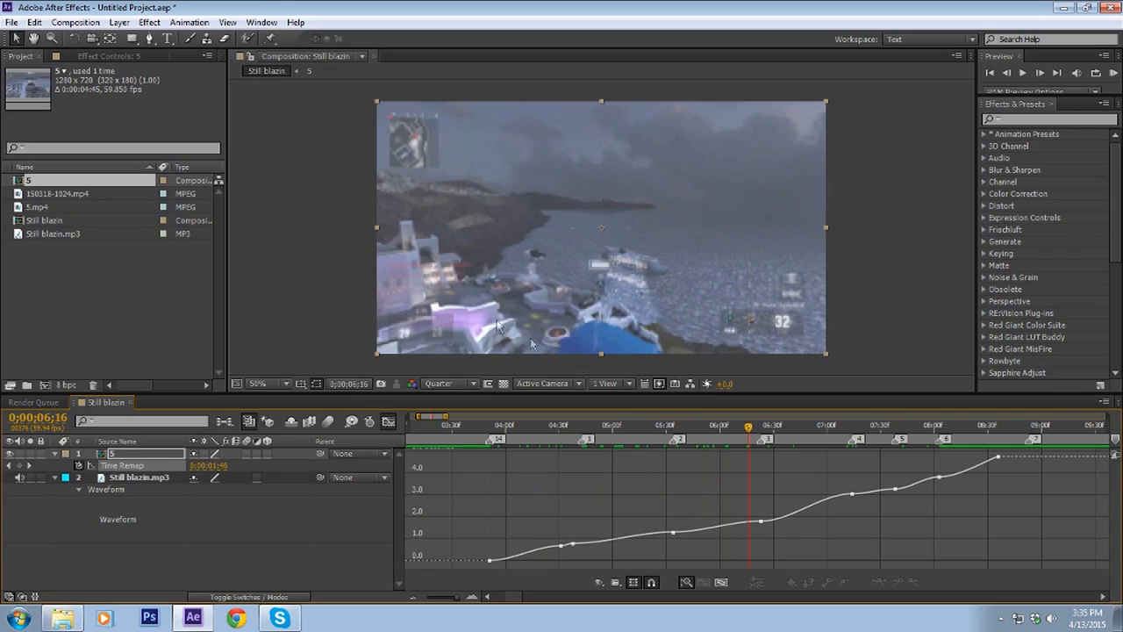
click(490, 562)
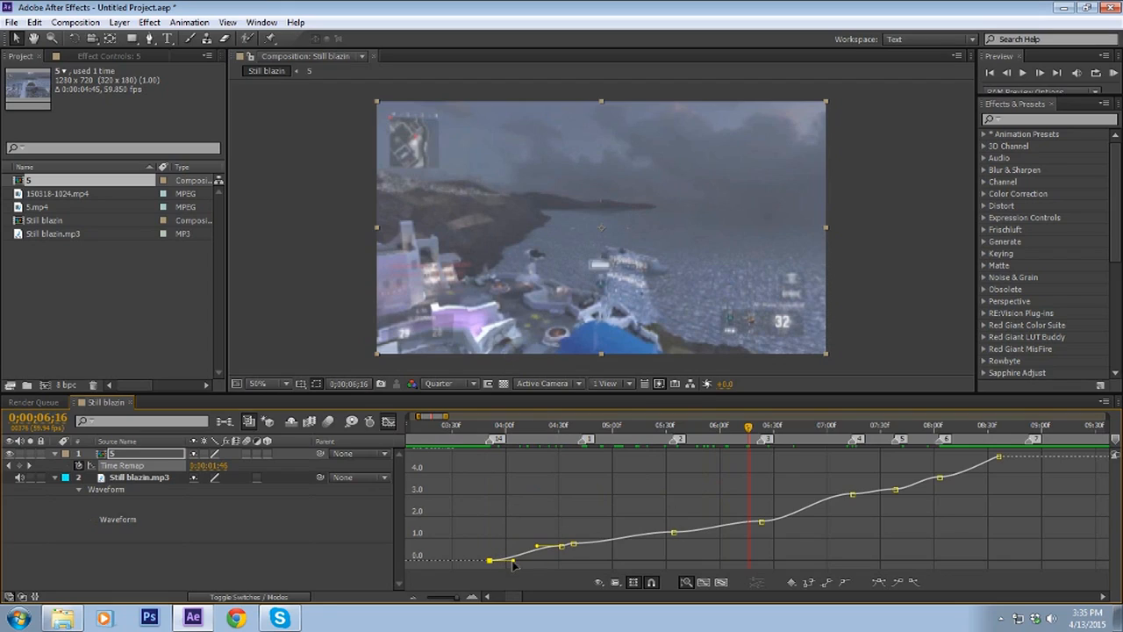
drag(515, 563, 498, 566)
drag(542, 554, 506, 552)
key(=)
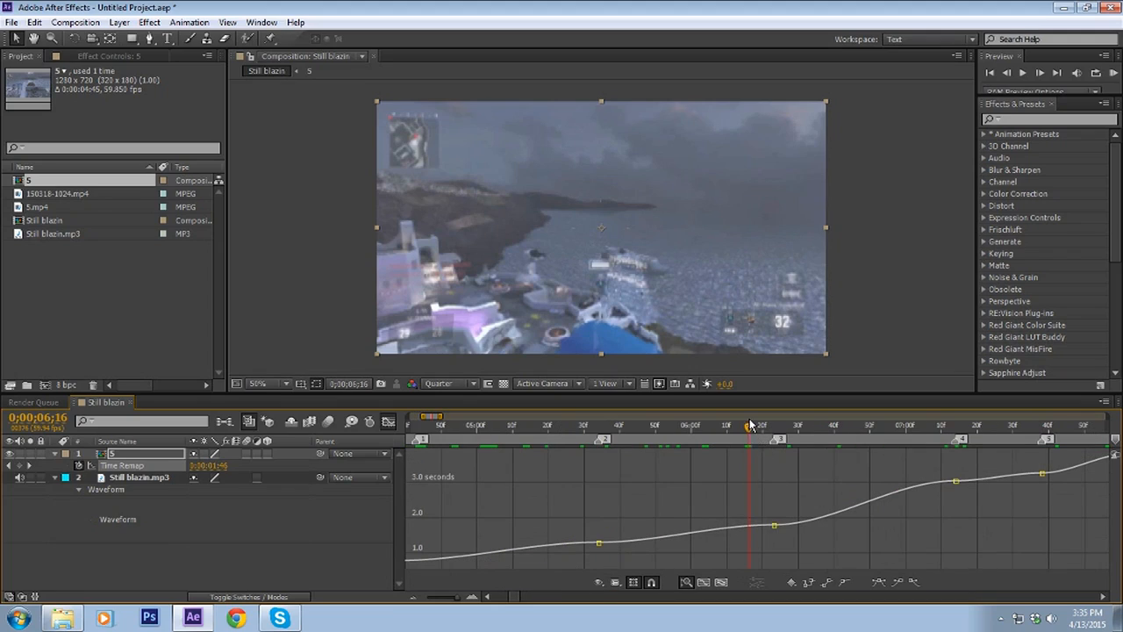
drag(750, 430, 645, 546)
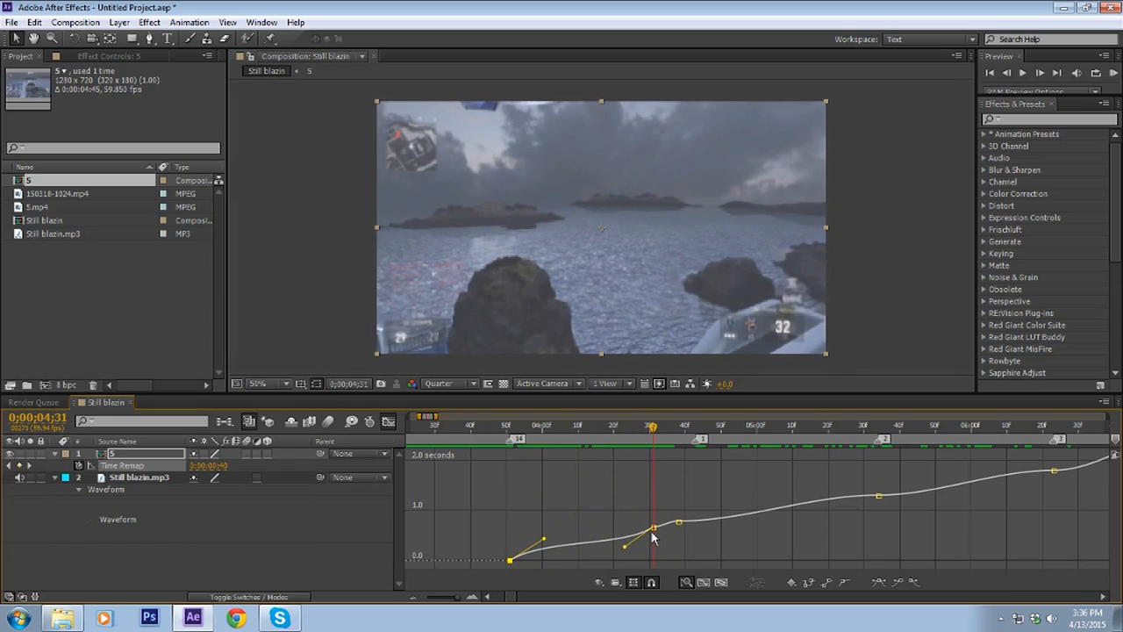
Reshape the Time Remap curve between the keyframes at 0;00;04;31 and 0;00;04;38 with their handles, steep at both ends and flatter between.
click(660, 542)
click(654, 528)
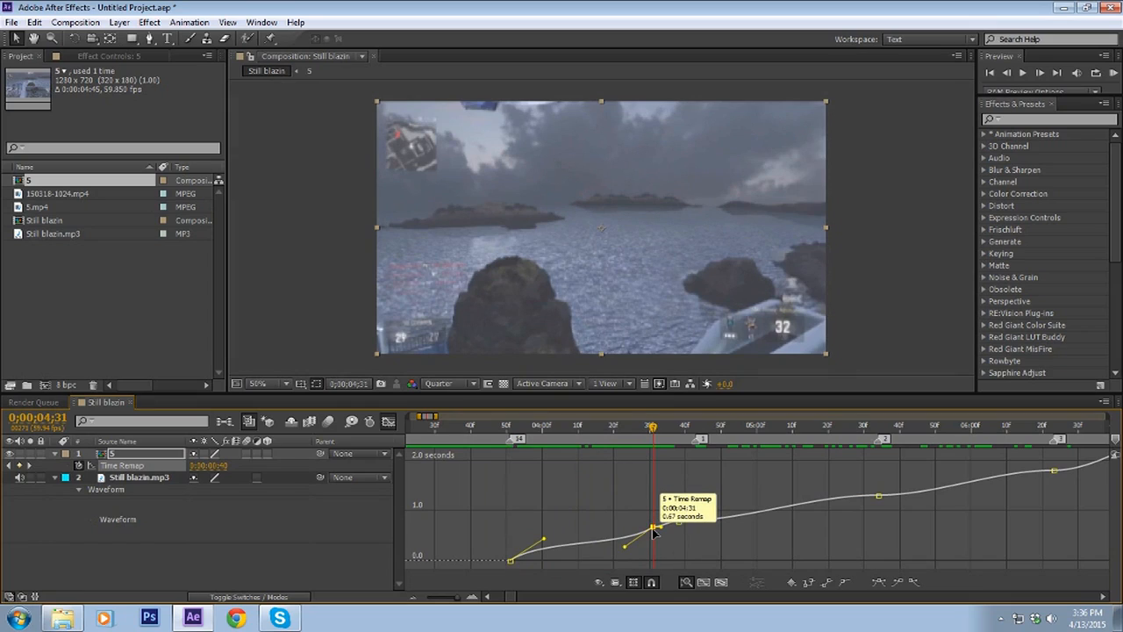
key(equal)
key(equal)
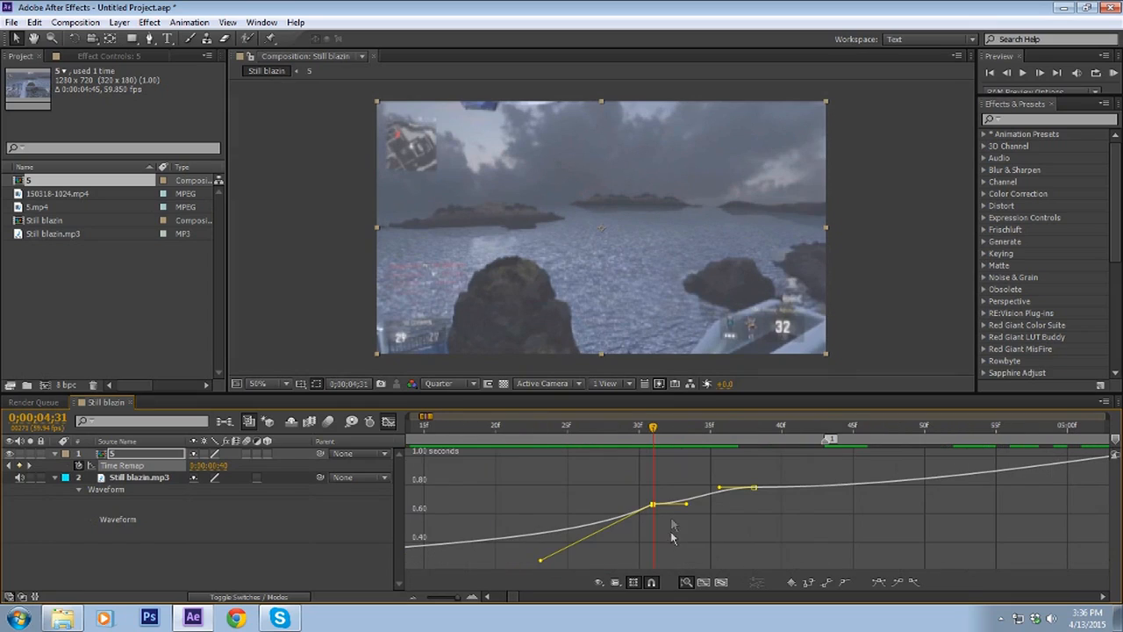
drag(685, 506, 705, 497)
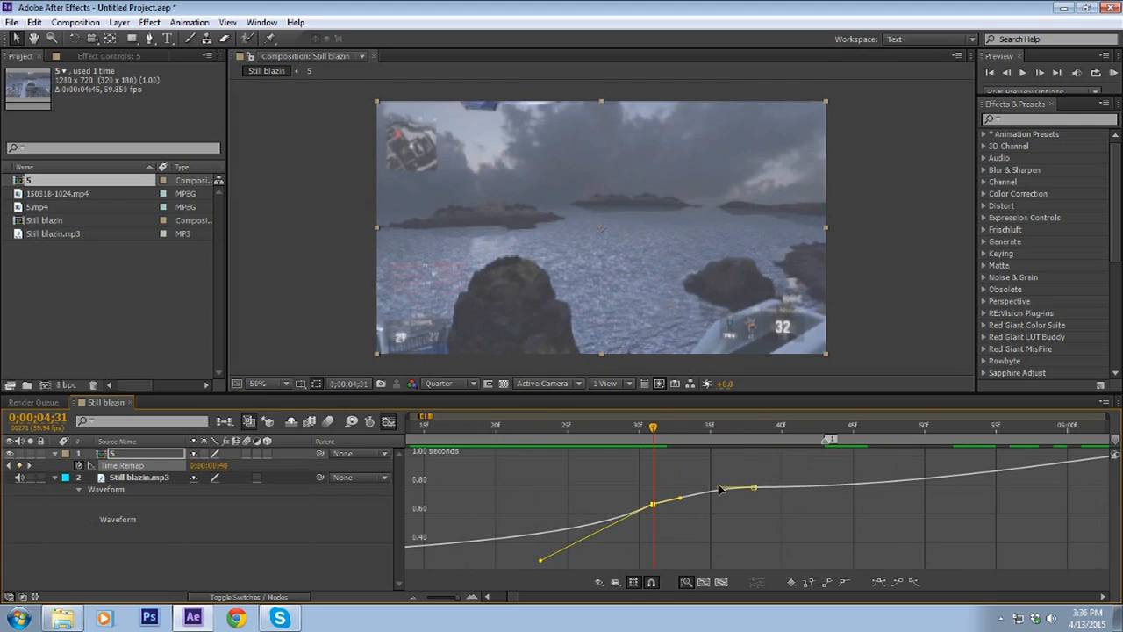
click(721, 490)
drag(723, 493, 779, 488)
click(685, 506)
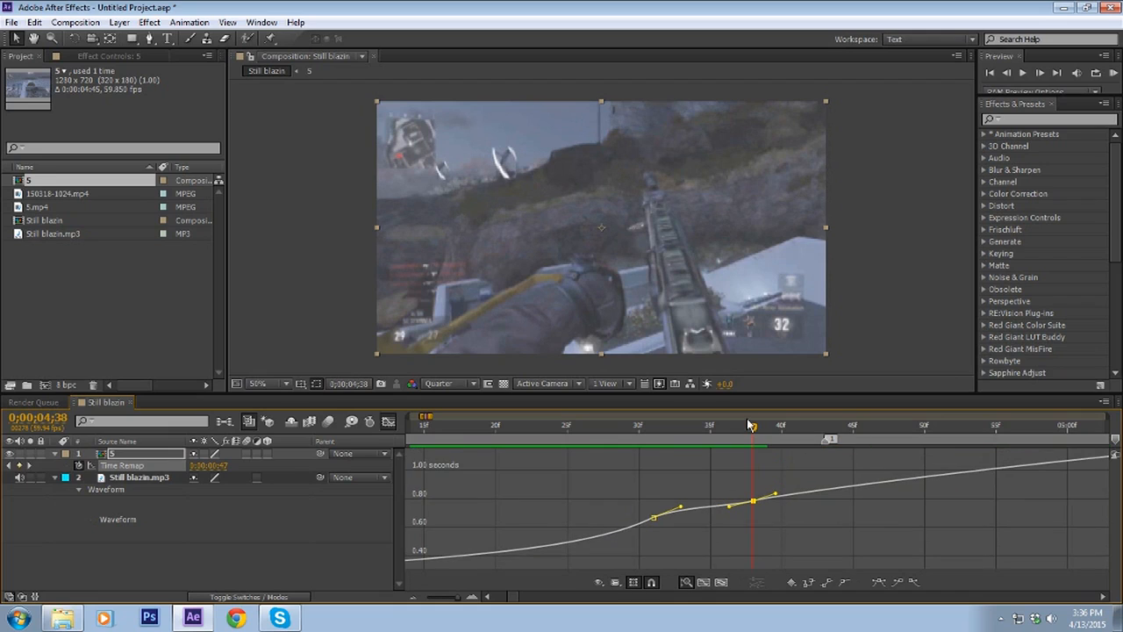
Move the Time Remap keyframe at 0;00;04;38 onto marker 1 and scrub back to the keyframe before it.
drag(752, 429, 1040, 488)
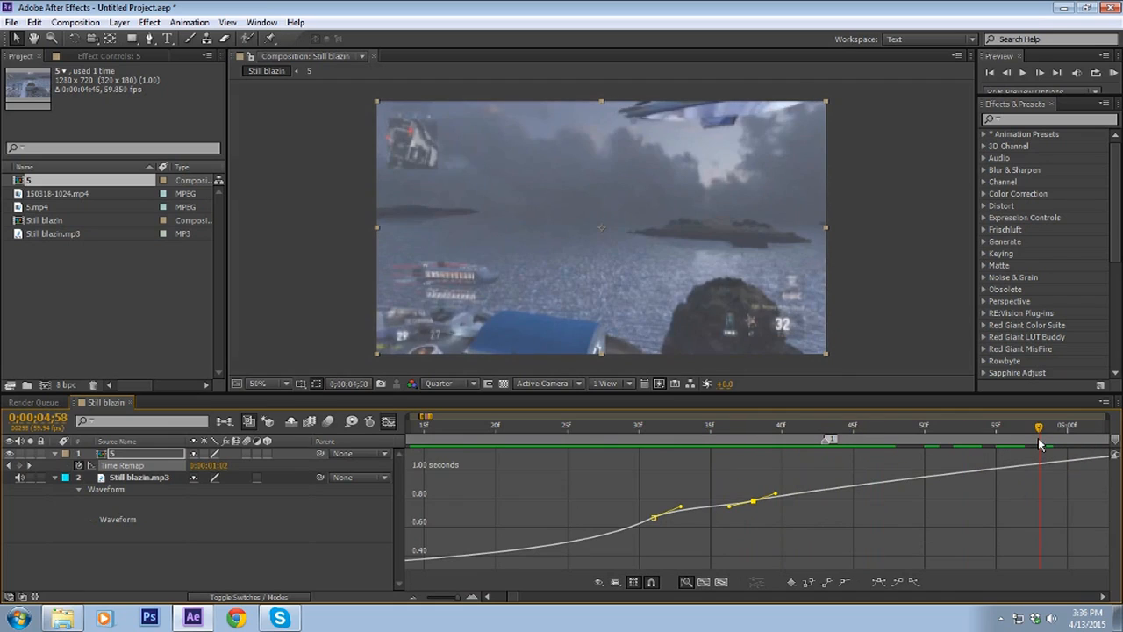
drag(1038, 430, 835, 497)
drag(826, 428, 654, 548)
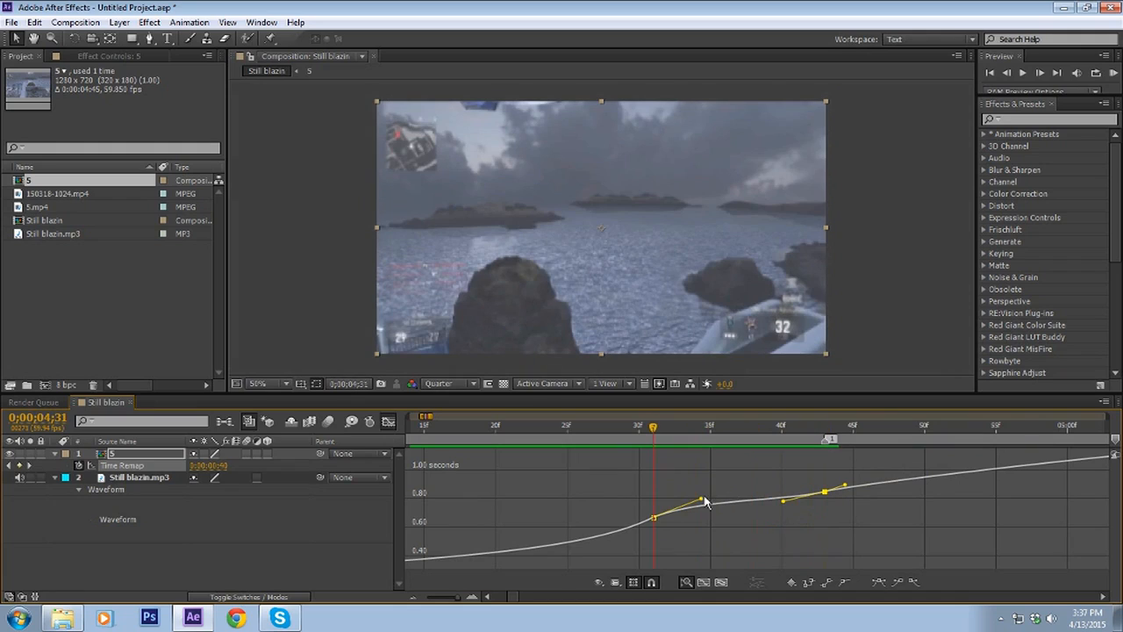
Adjust the Time Remap handles around the marker 1 keyframe so the curve flattens before it and steepens on both sides of it.
drag(702, 502, 702, 505)
drag(784, 496, 799, 502)
drag(654, 427, 820, 463)
drag(865, 466, 825, 494)
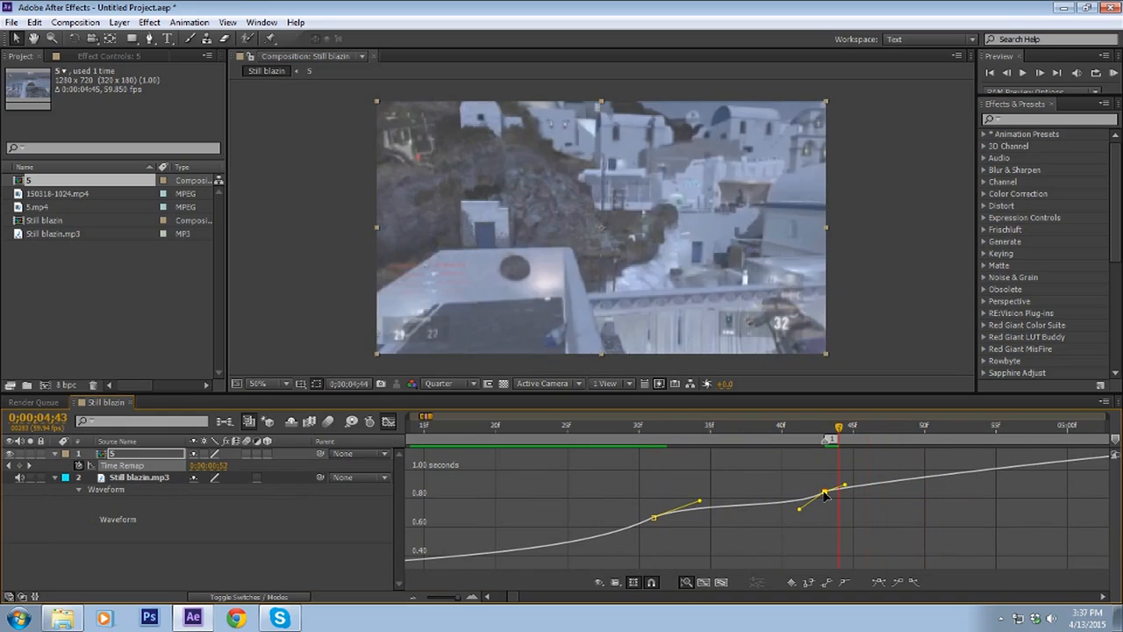
drag(843, 488, 843, 479)
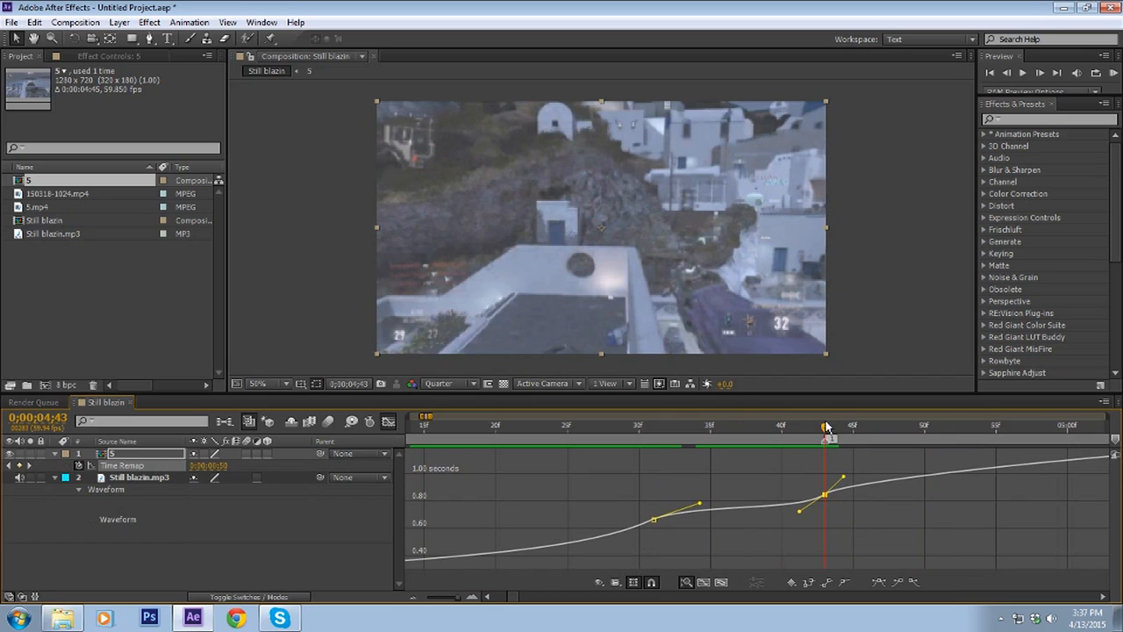
Steepen the Time Remap curve into and out of the keyframe at marker 2, leaving a gentler slope after marker 1.
key(space)
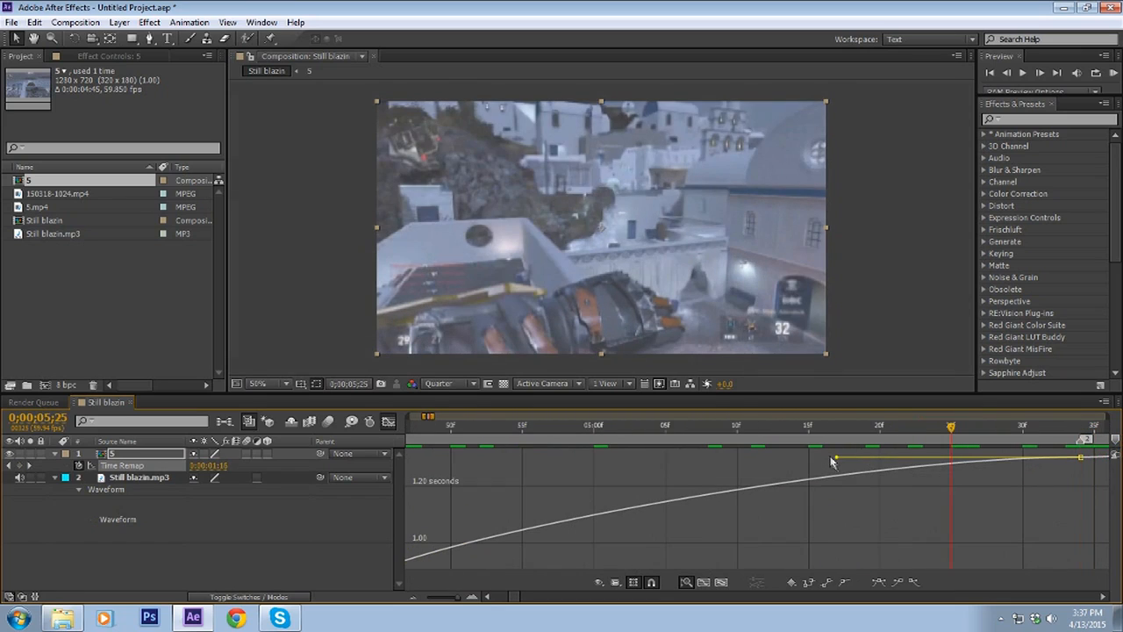
drag(835, 460, 942, 519)
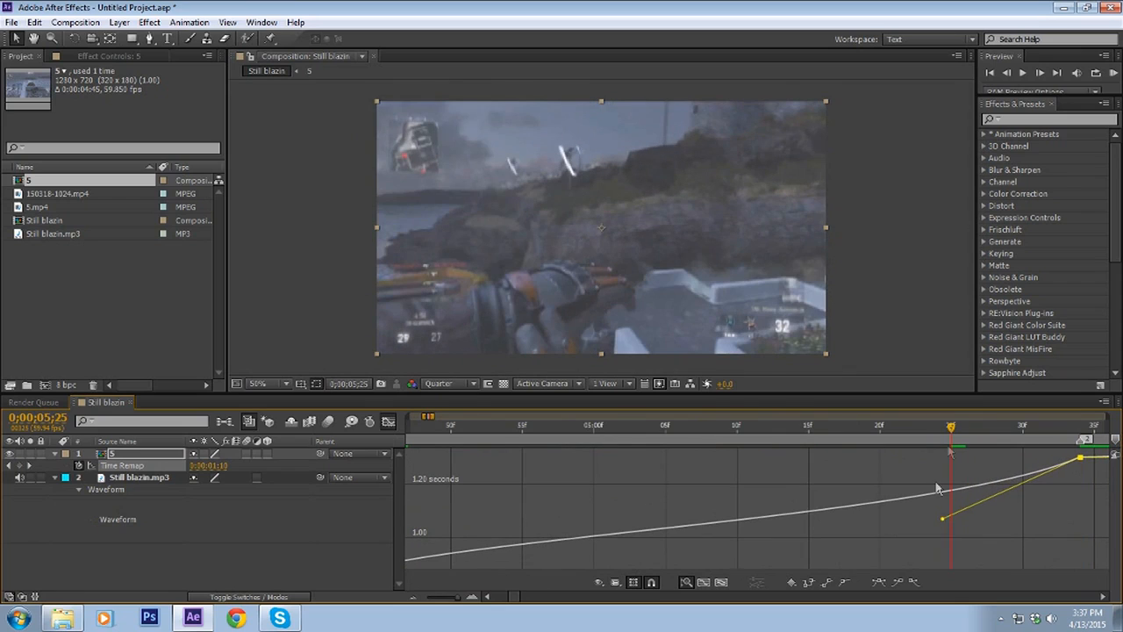
drag(959, 437, 633, 477)
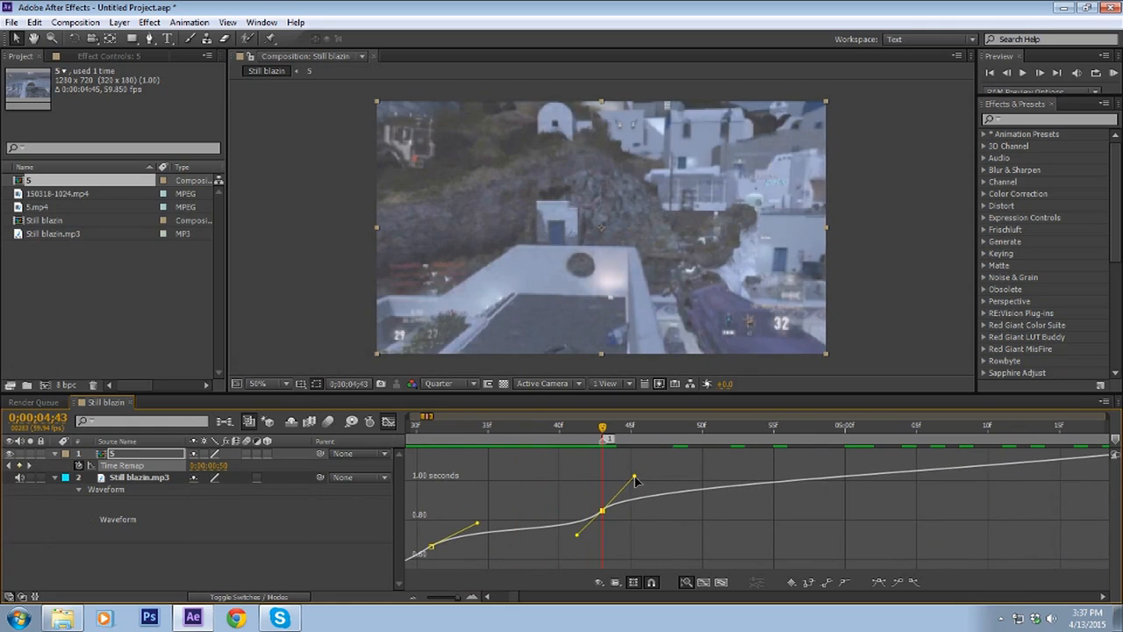
drag(613, 428, 924, 493)
key(minus)
drag(1036, 481, 944, 478)
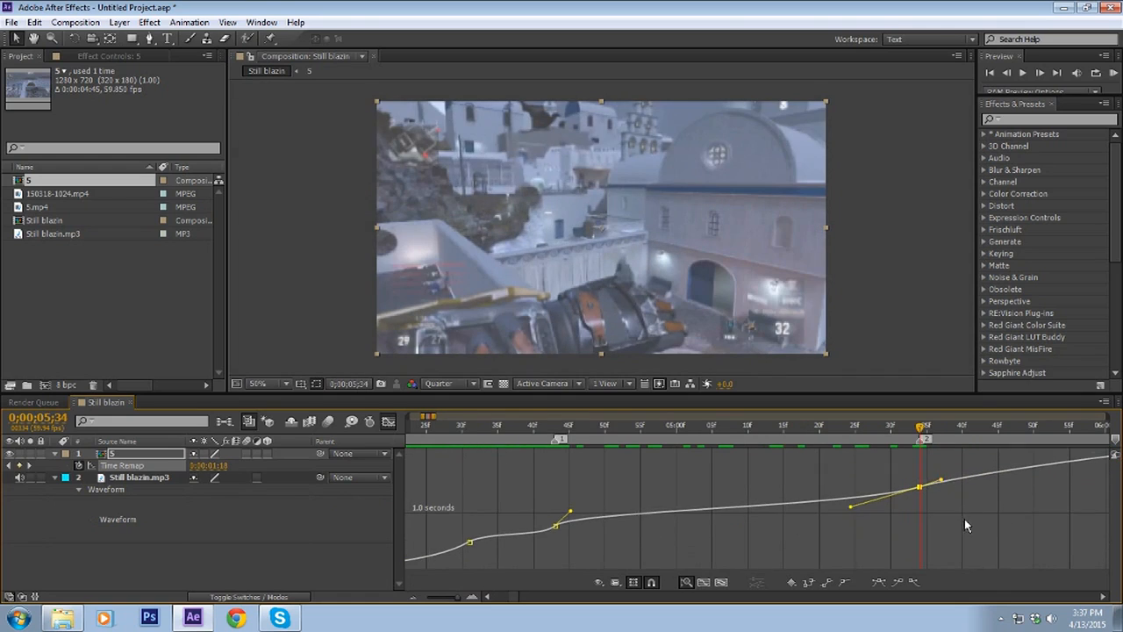
Reshape the Time Remap curve between markers 2 and 3 by steepening the handles at both ends.
key(minus)
drag(1036, 457, 1059, 474)
drag(931, 482, 939, 472)
Reshape the Time Remap curve between markers 3 and 4 with the keyframe handles and scrub through the section.
drag(921, 428, 767, 524)
click(743, 529)
drag(865, 485, 883, 506)
mouse_move(766, 525)
mouse_down()
mouse_move(769, 510)
mouse_move(780, 516)
mouse_up()
drag(743, 428, 879, 515)
drag(879, 429, 928, 511)
Shape the Time Remap curve between markers 4 and 5 with the keyframe handles, nearly flat in the middle, and scrub through the section.
drag(954, 485, 992, 485)
click(947, 478)
drag(927, 429, 980, 453)
key(=)
key(=)
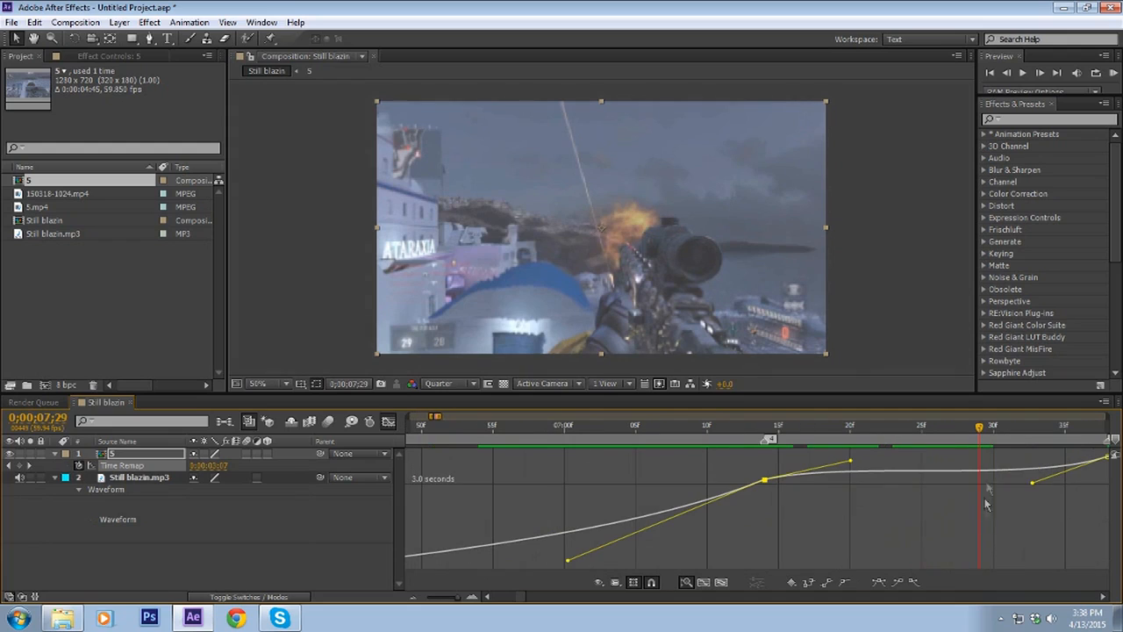
drag(847, 461, 847, 456)
drag(1032, 483, 1037, 481)
drag(897, 430, 779, 465)
drag(787, 433, 1051, 448)
drag(1038, 479, 1038, 476)
Reshape the Time Remap curve between markers 5 and 6 with the keyframe handles, steep into marker 6 and gentler in the middle.
drag(850, 432, 863, 456)
drag(977, 507, 879, 502)
drag(863, 430, 953, 446)
drag(837, 476, 882, 516)
drag(616, 536, 701, 515)
drag(950, 430, 889, 527)
drag(896, 428, 867, 534)
drag(890, 531, 888, 524)
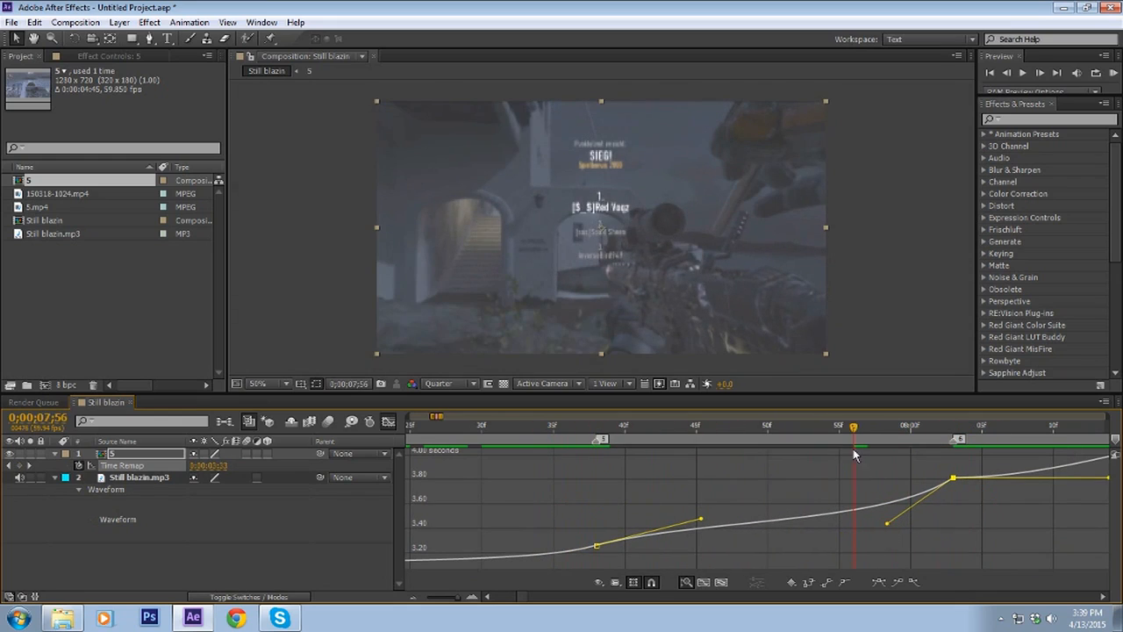
Scrub to marker 6 and RAM-preview the clip with its smoothed speed changes.
drag(855, 432, 953, 429)
click(1115, 74)
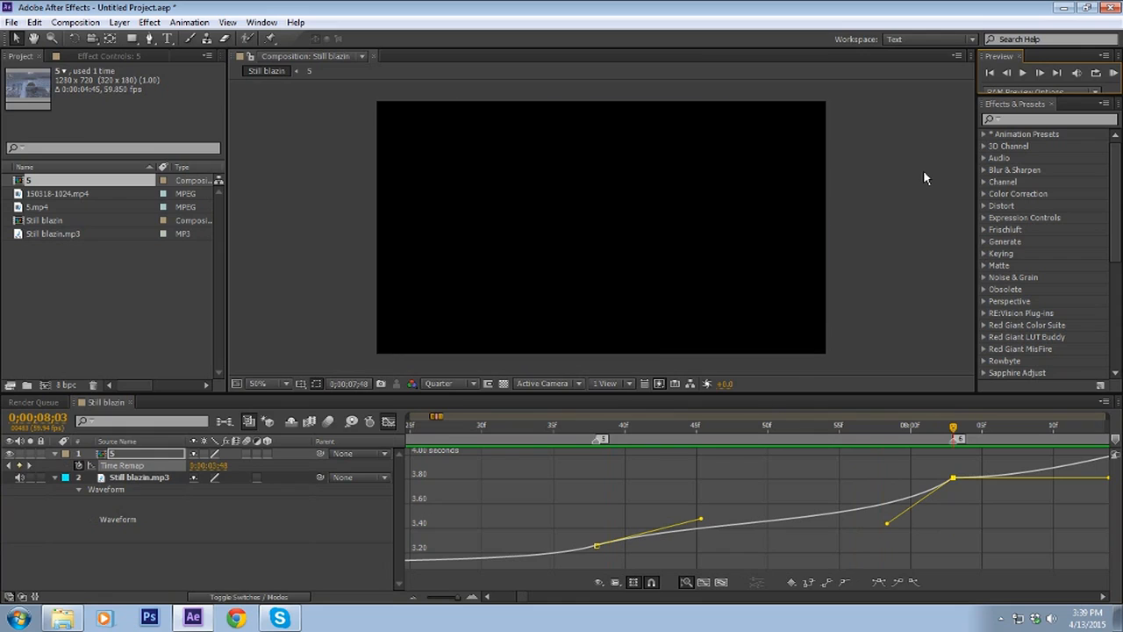
key(space)
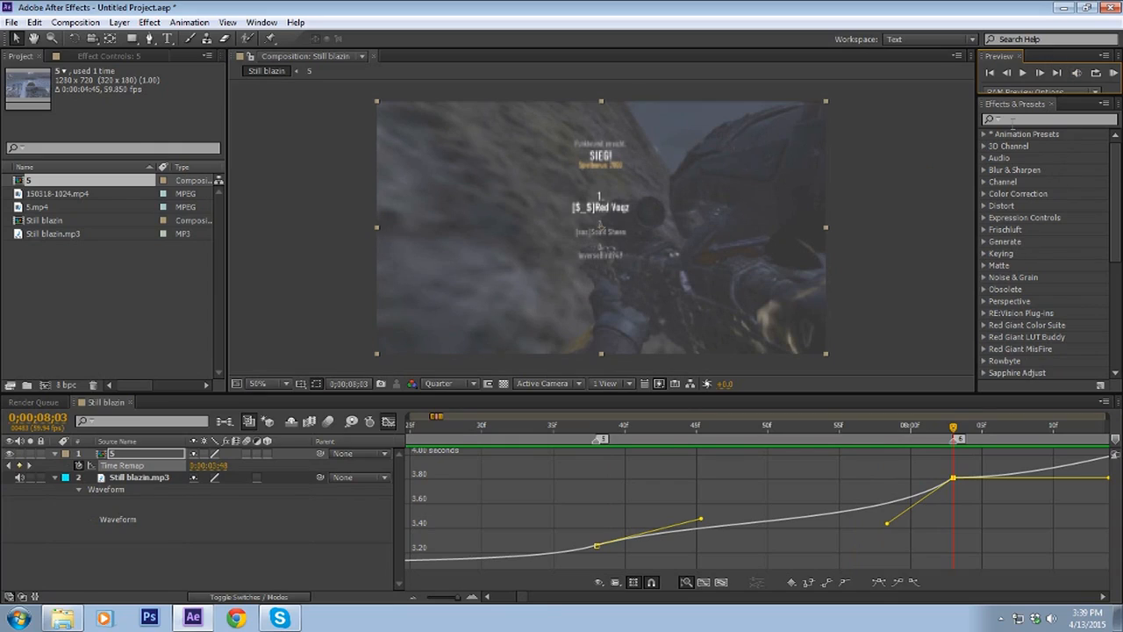
Leave the Graph Editor, search the effects for "rsmb" and apply the RSMB - Reyes preset to layer 5.
click(388, 420)
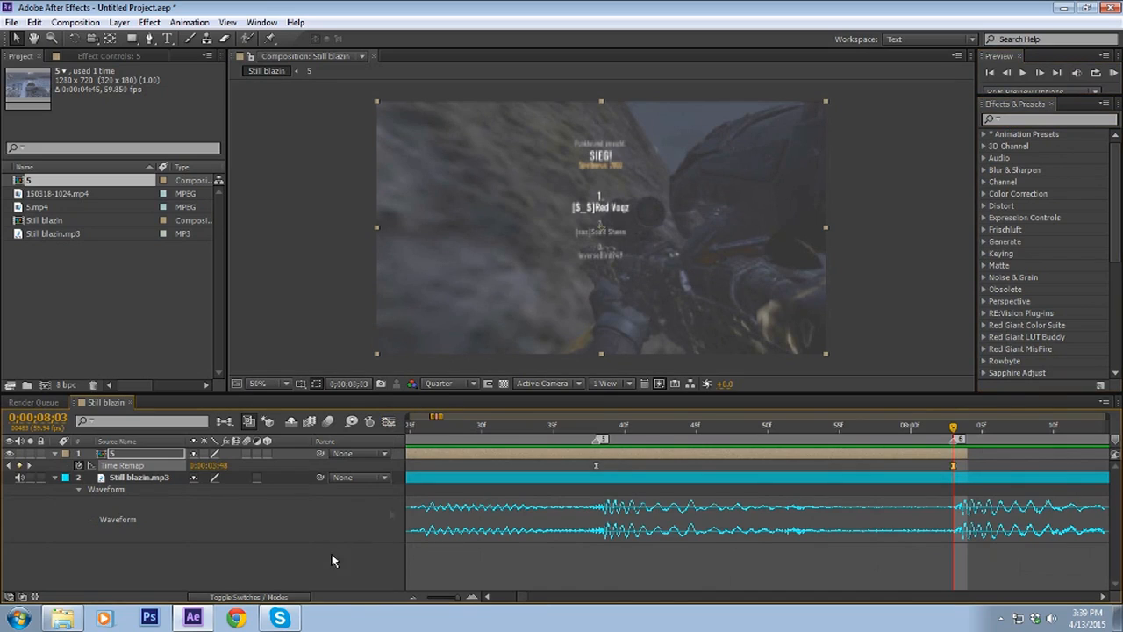
click(1015, 117)
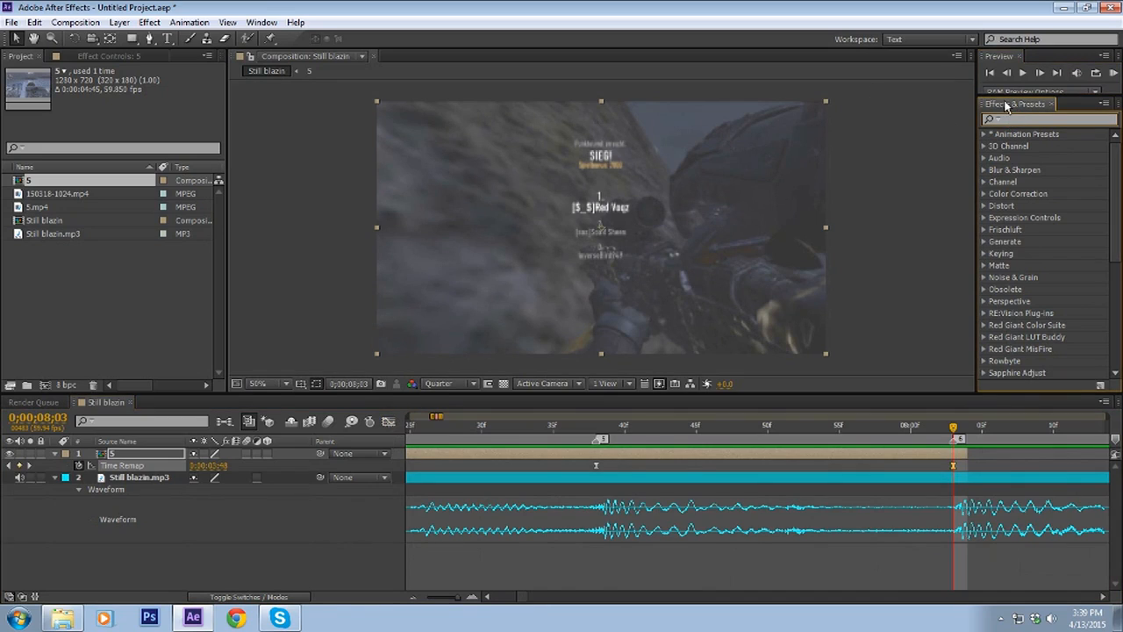
text(rsmb)
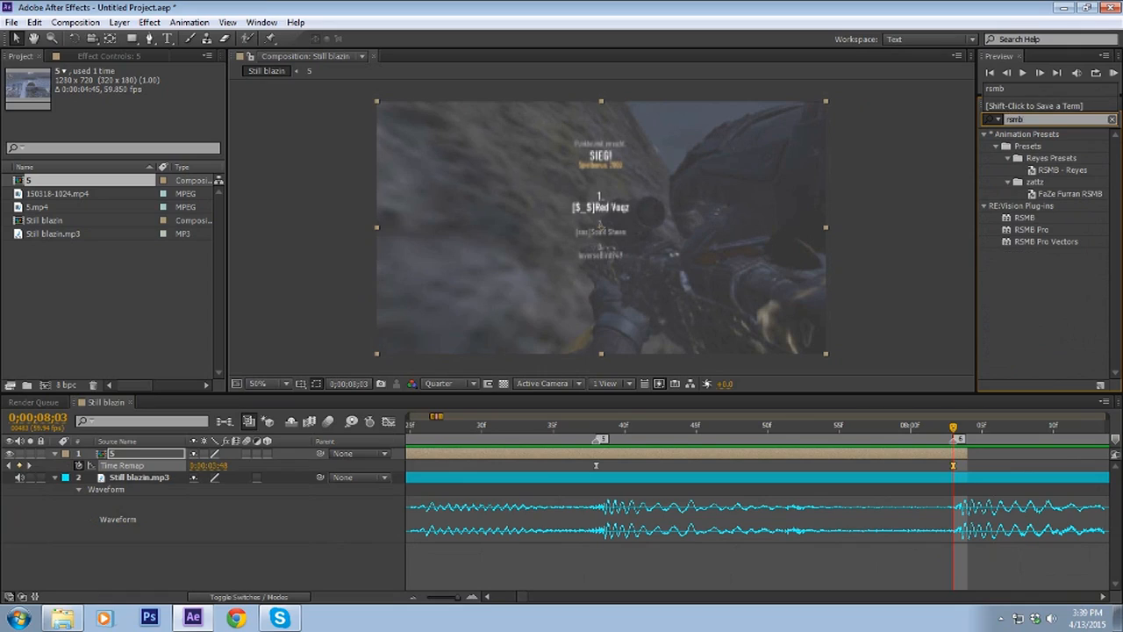
drag(1047, 172, 660, 373)
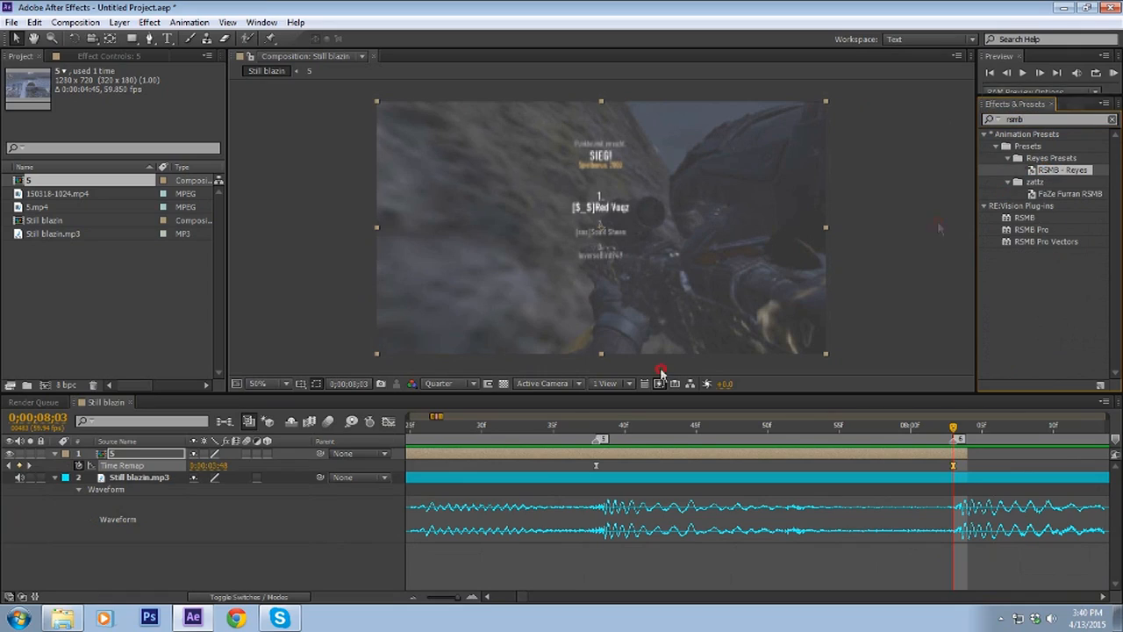
drag(603, 448, 611, 455)
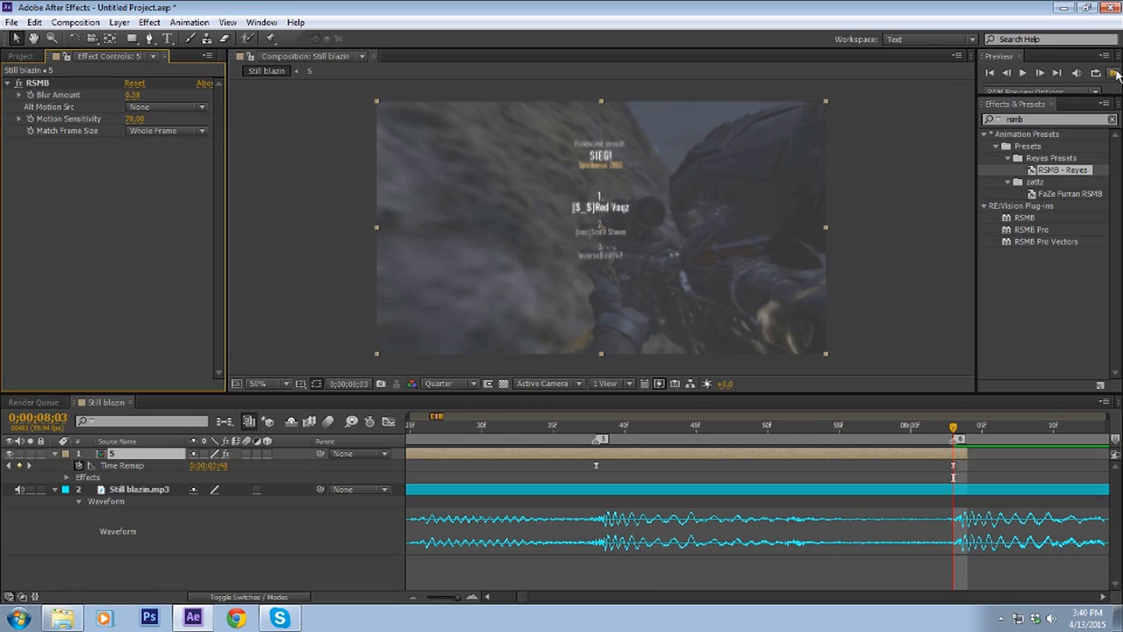
key(minus)
key(minus)
key(minus)
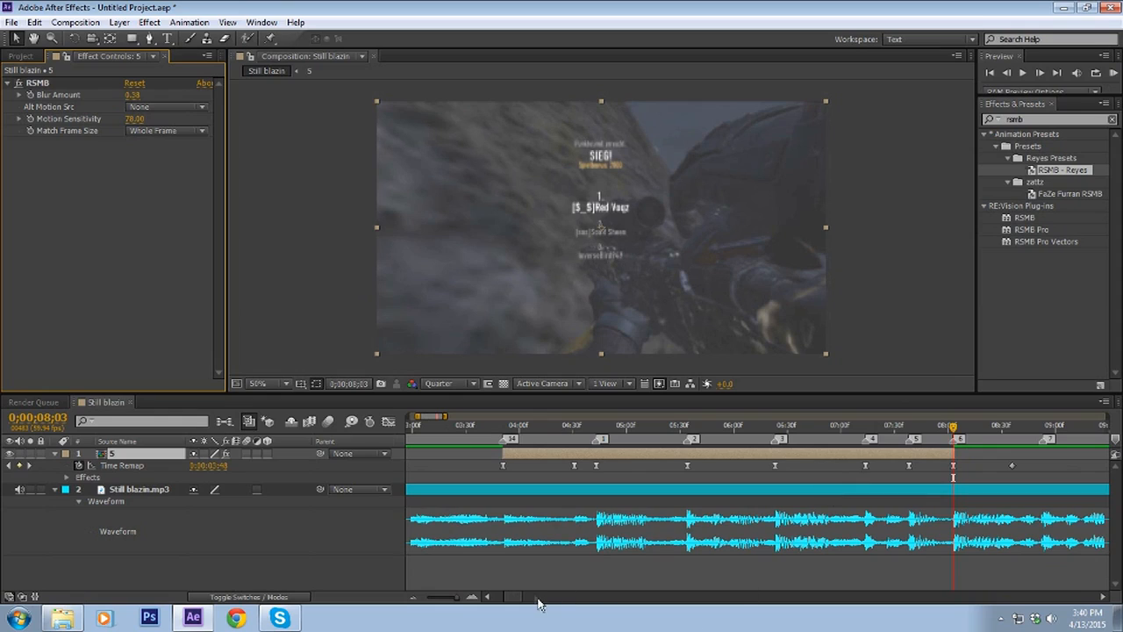
drag(514, 601, 487, 596)
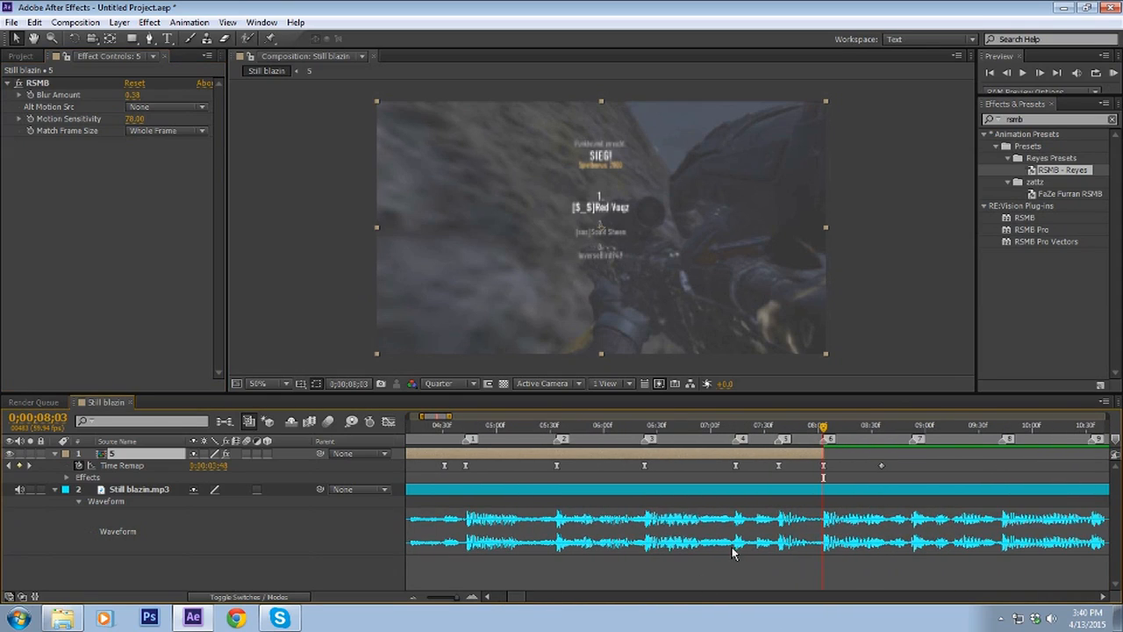